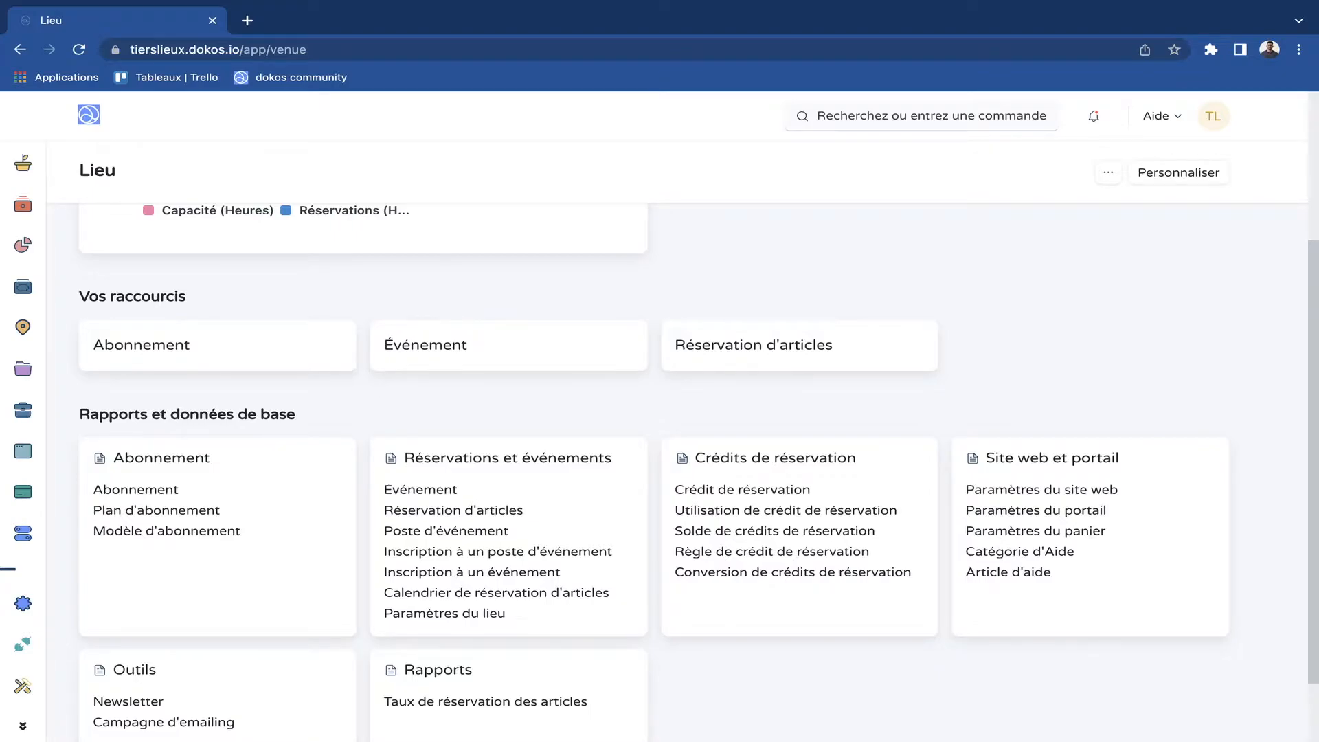
Create a new event from the venue's Événement list and give it the subject "Conférence"
{"action": "scroll", "coordinate": [481, 439], "scroll_direction": "down", "scroll_amount": 1}
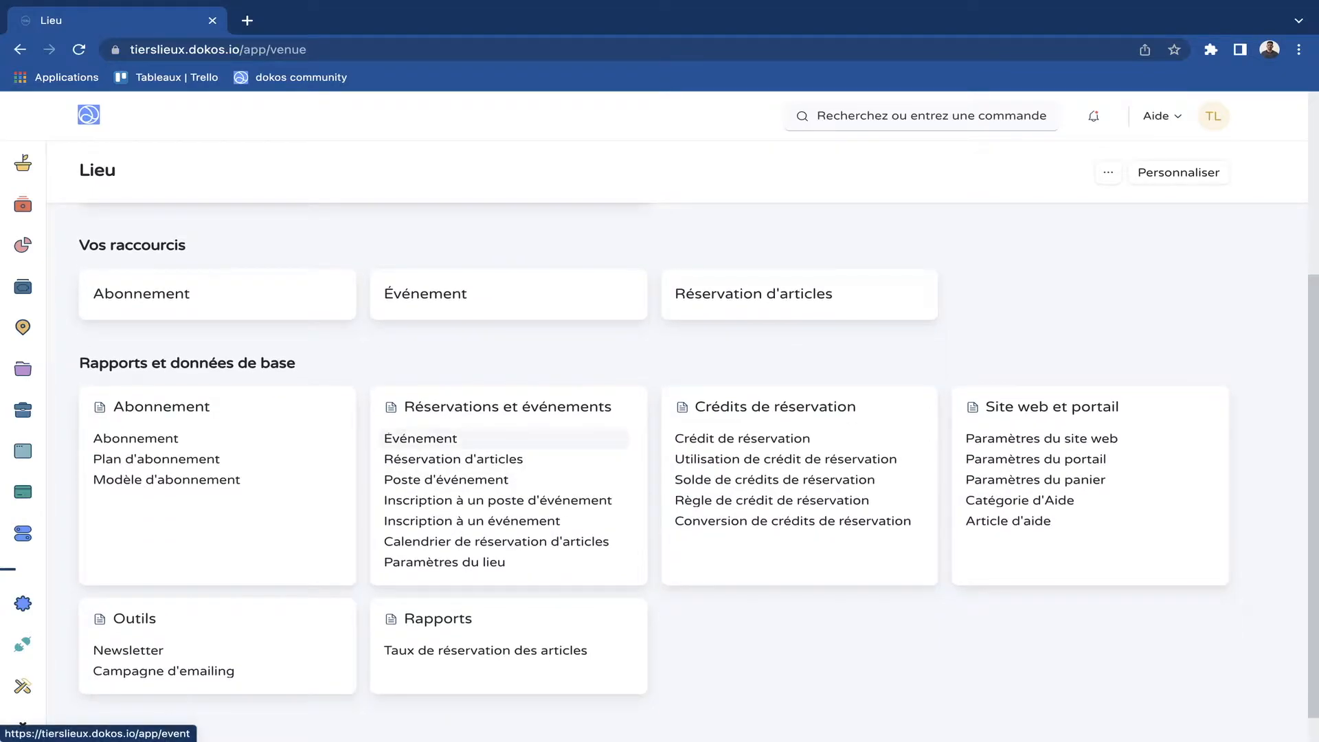
{"action": "left_click", "coordinate": [421, 438]}
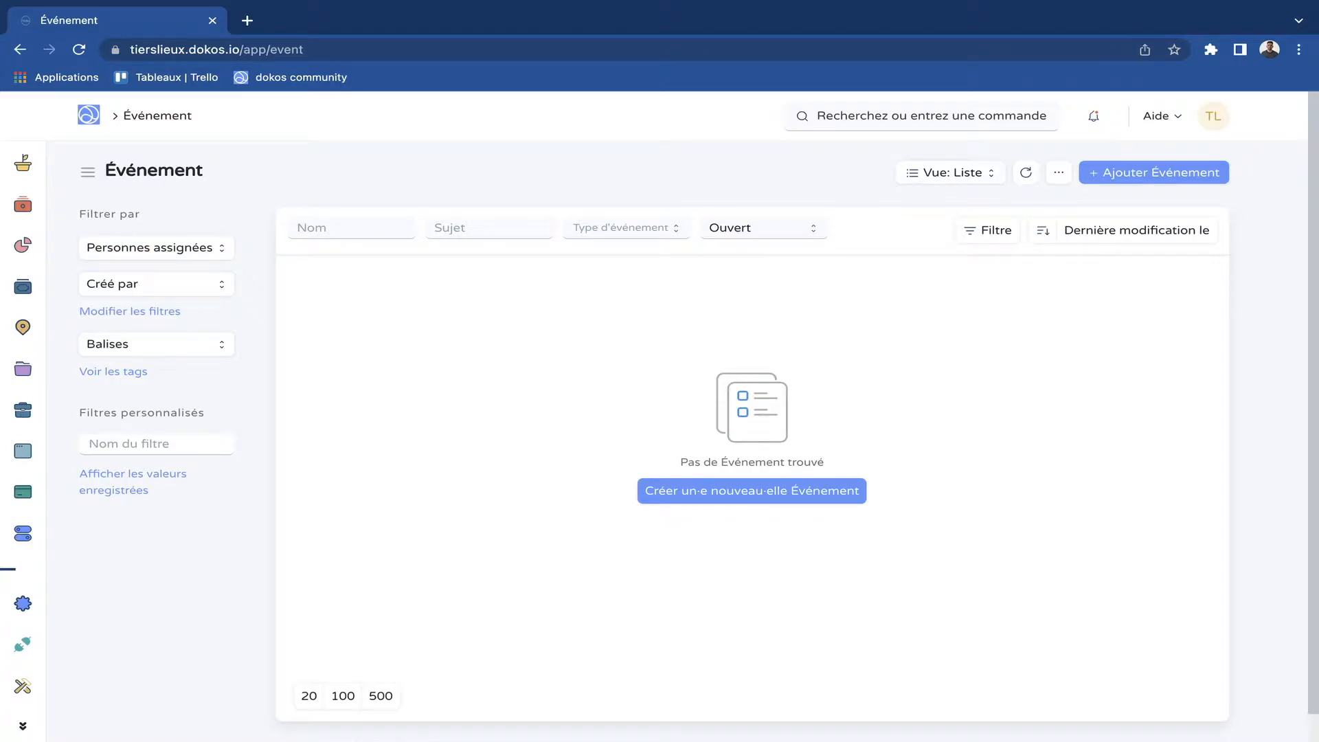
{"action": "left_click", "coordinate": [751, 491]}
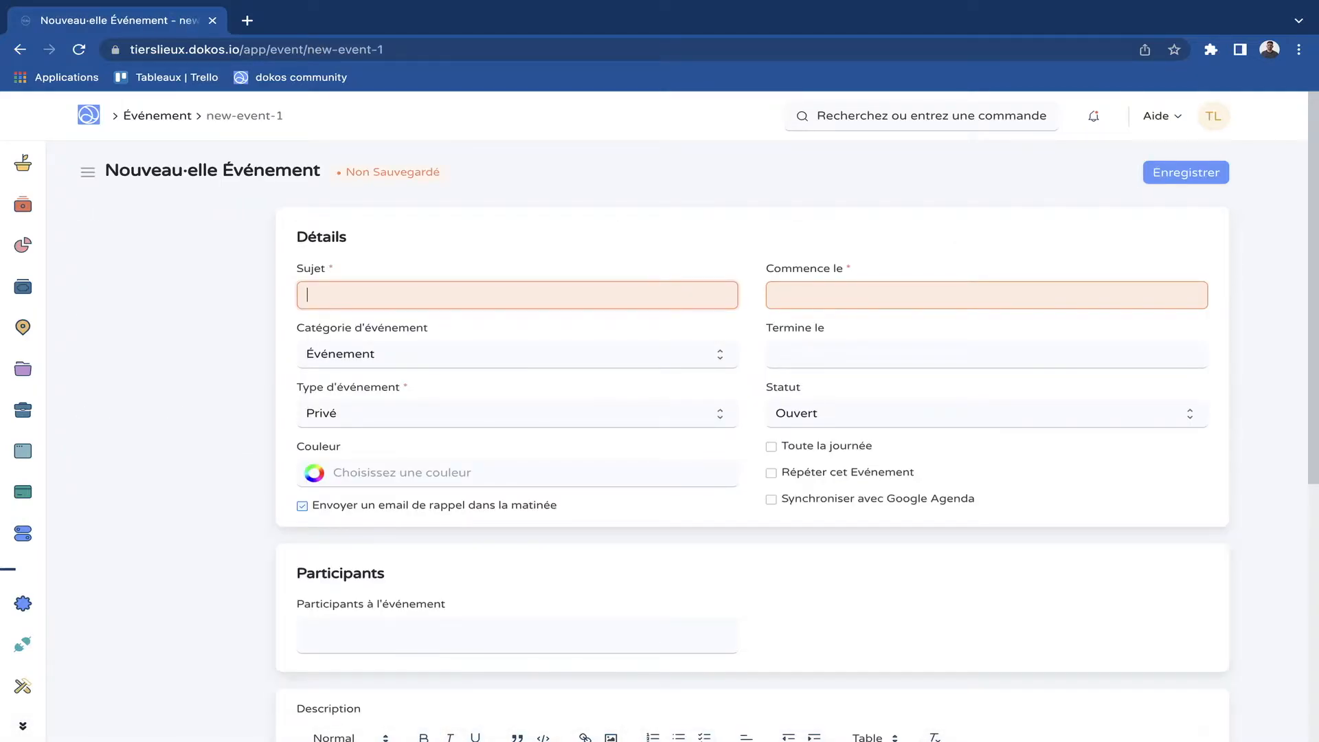
{"action": "type", "text": "Conférence"}
{"action": "key", "text": "Tab"}
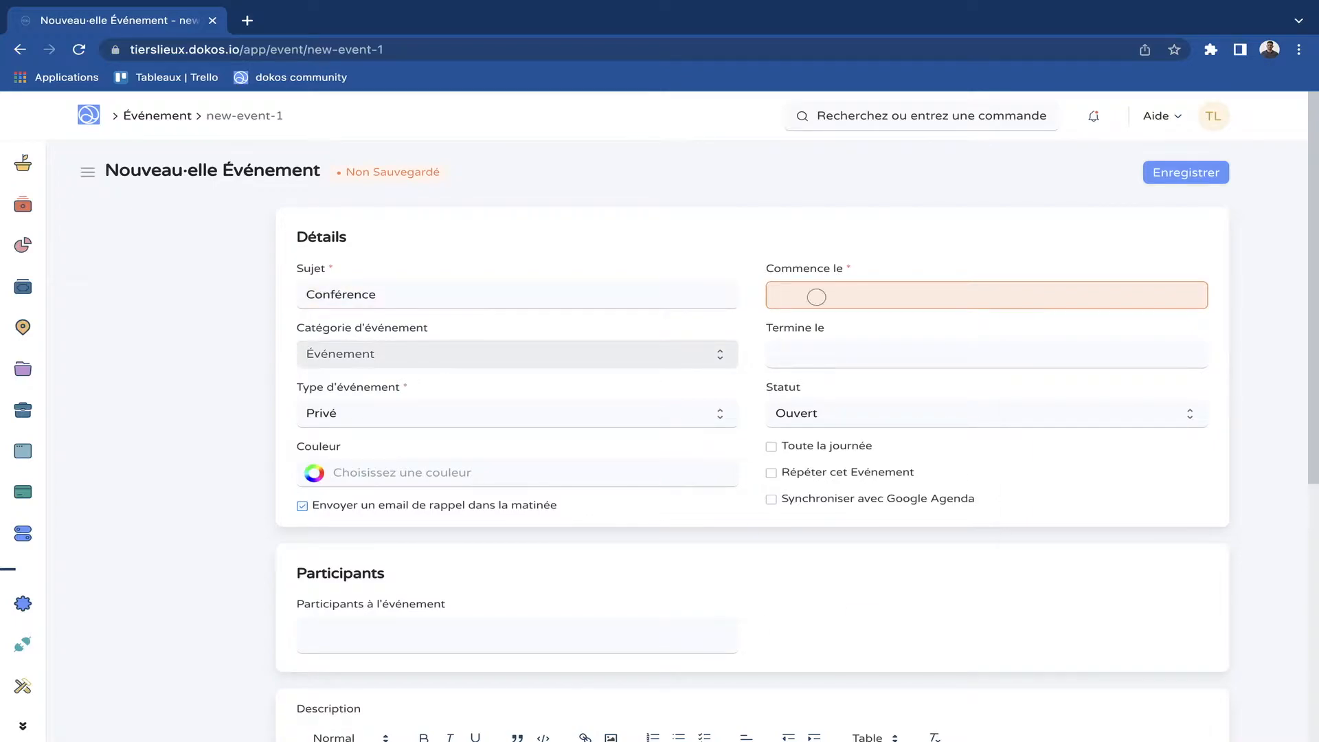
Set the event's start (Commence le) to 17/01/2022 09:00:00
{"action": "left_click", "coordinate": [815, 298]}
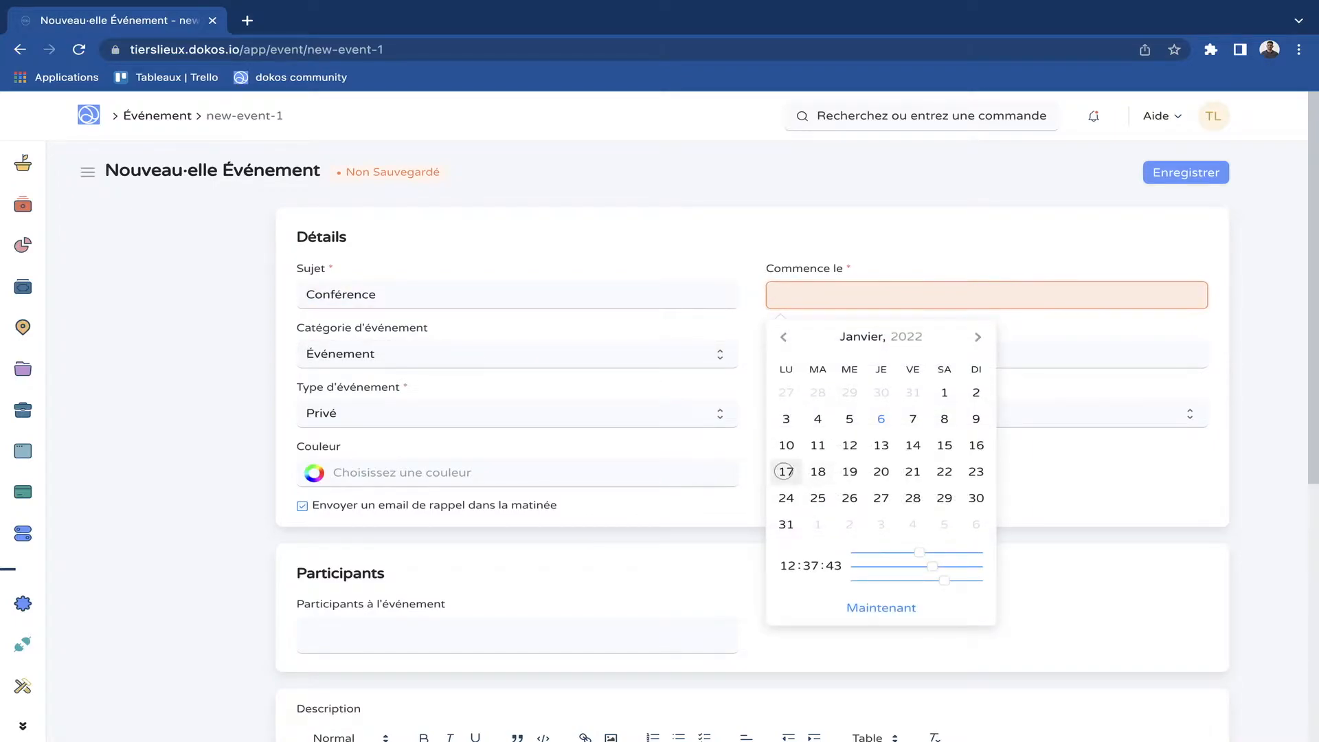
{"action": "left_click", "coordinate": [785, 471]}
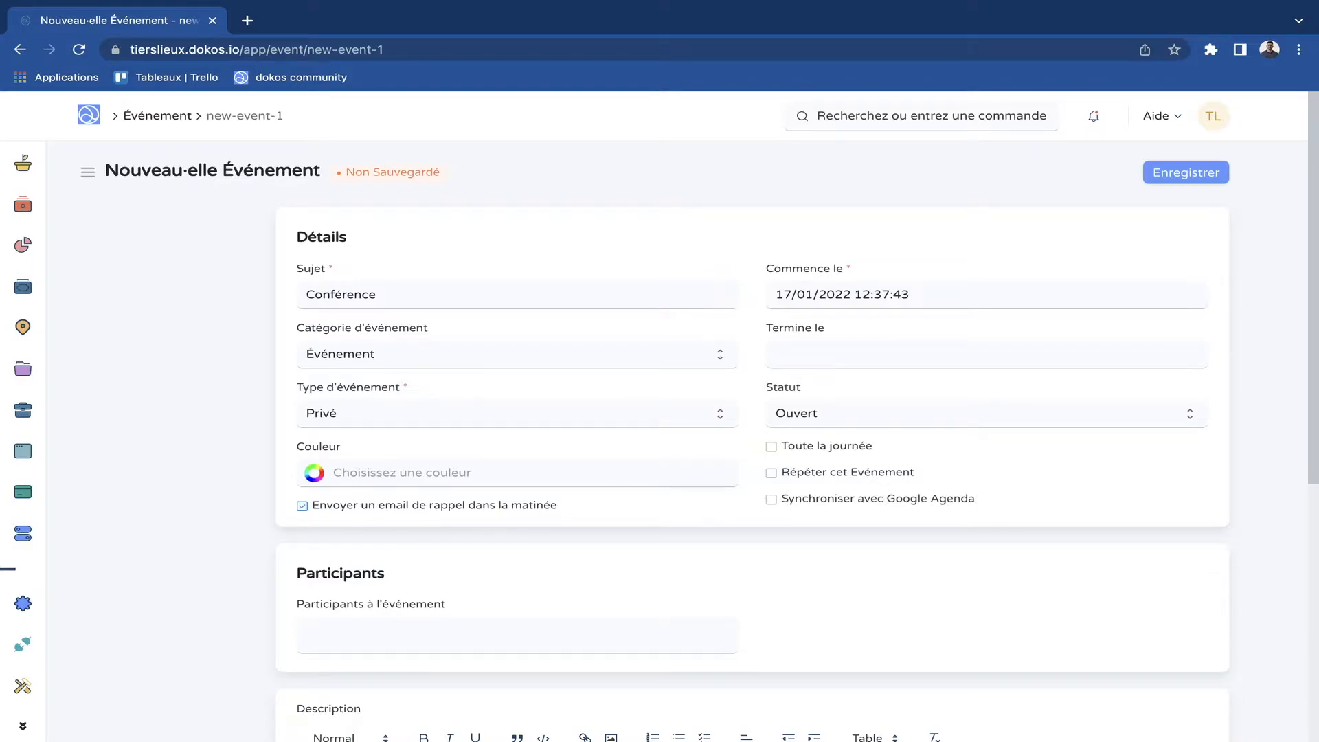
{"action": "left_click", "coordinate": [866, 294]}
{"action": "key", "text": "BackSpace"}
{"action": "key", "text": "BackSpace"}
{"action": "type", "text": "9:00"}
{"action": "key", "text": "BackSpace"}
{"action": "key", "text": "Delete"}
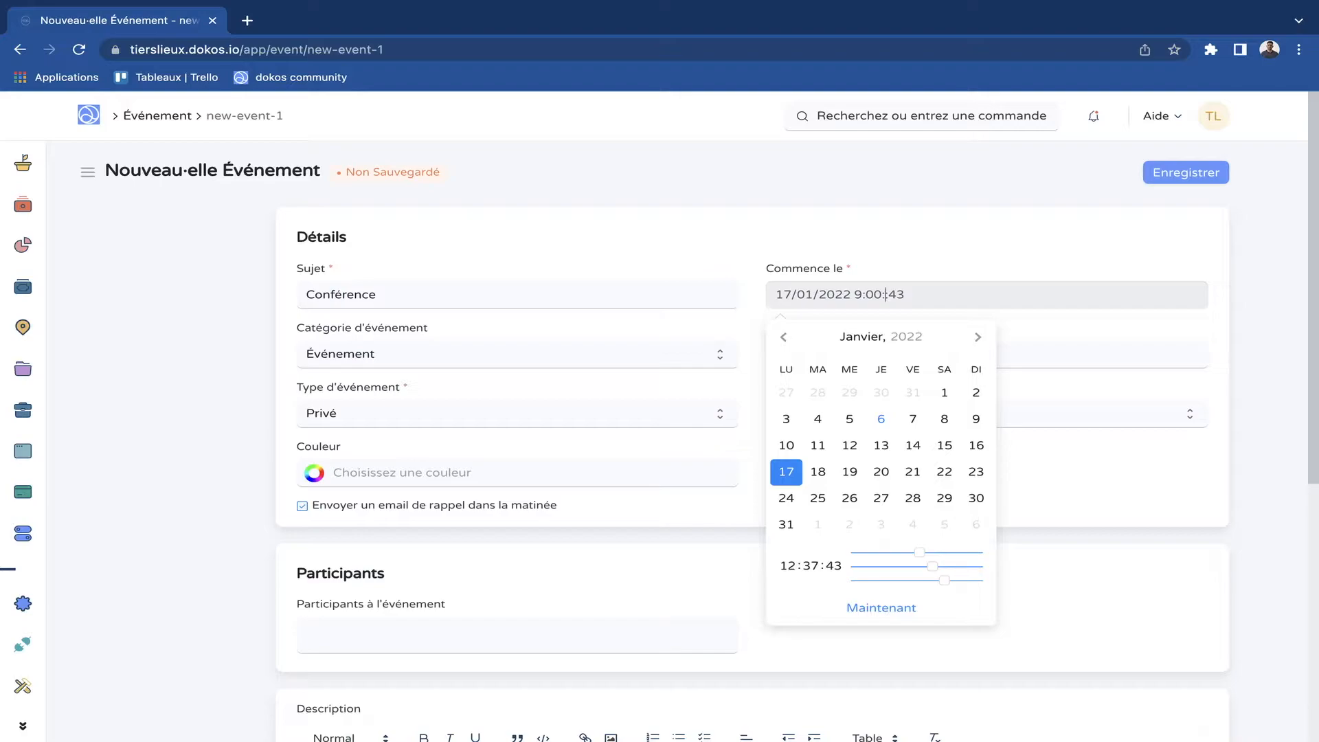
{"action": "key", "text": "Delete"}
{"action": "key", "text": "Delete"}
{"action": "type", "text": "00"}
{"action": "key", "text": "Tab"}
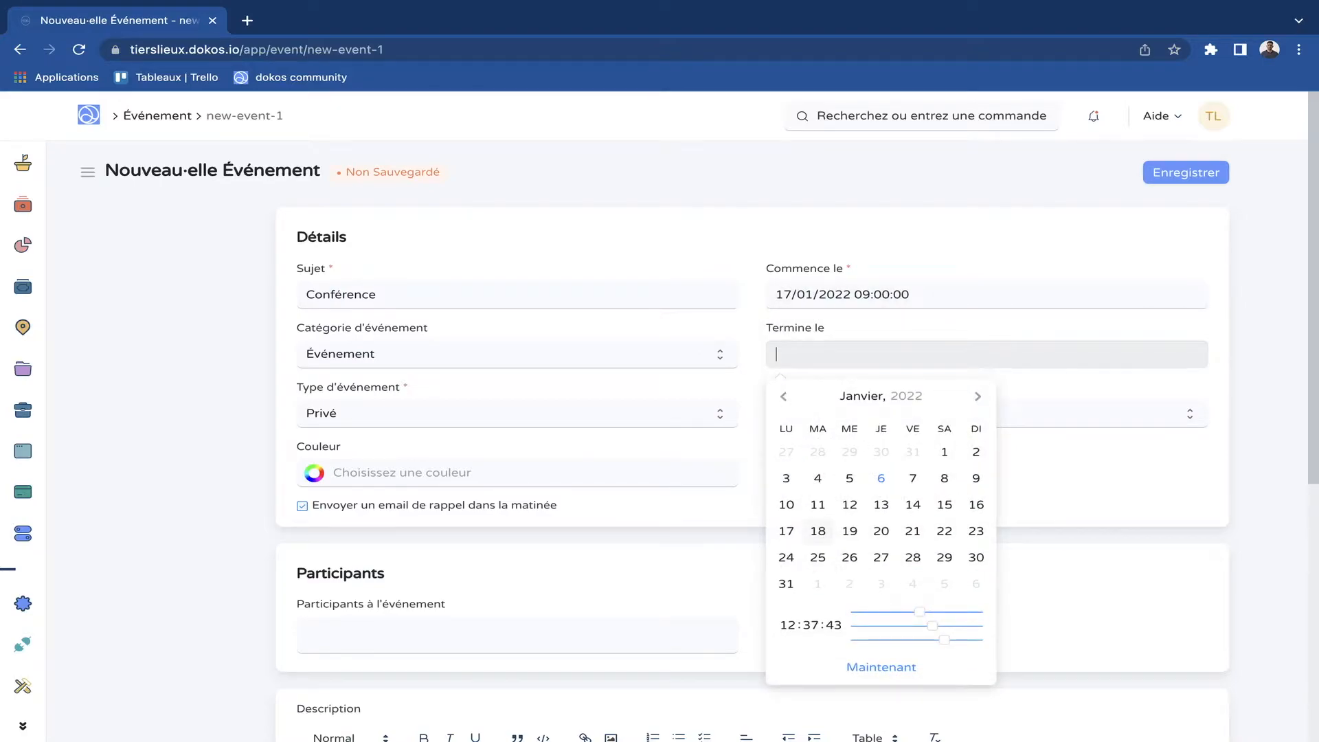
Set the event's end (Termine le) to 17/01/2022 12:00:00
{"action": "left_click", "coordinate": [786, 531]}
{"action": "left_click", "coordinate": [868, 354]}
{"action": "key", "text": "BackSpace"}
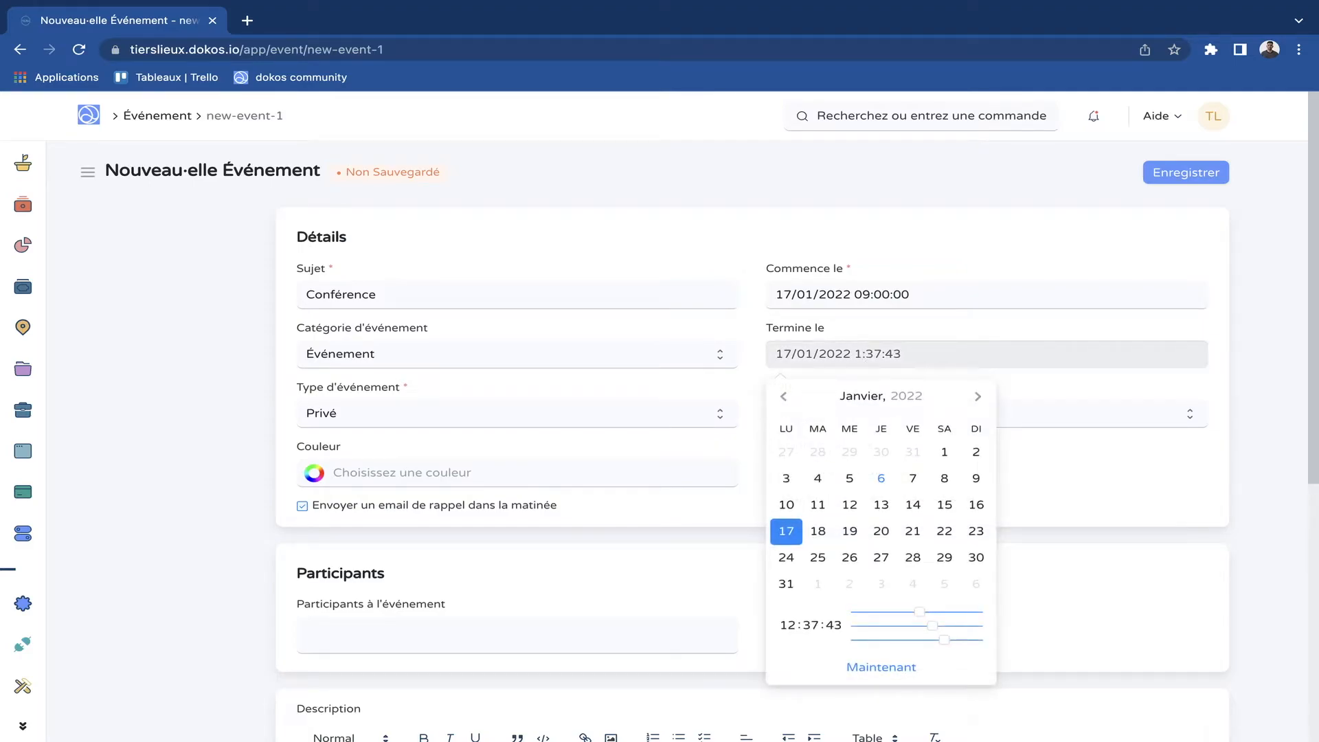
{"action": "type", "text": "12"}
{"action": "key", "text": "BackSpace"}
{"action": "key", "text": "BackSpace"}
{"action": "type", "text": "2"}
{"action": "key", "text": "Right"}
{"action": "key", "text": "Right"}
{"action": "key", "text": "Right"}
{"action": "key", "text": "BackSpace"}
{"action": "key", "text": "BackSpace"}
{"action": "type", "text": "00"}
{"action": "key", "text": "Right"}
{"action": "key", "text": "BackSpace"}
{"action": "key", "text": "BackSpace"}
{"action": "type", "text": "00"}
{"action": "left_click", "coordinate": [1227, 350]}
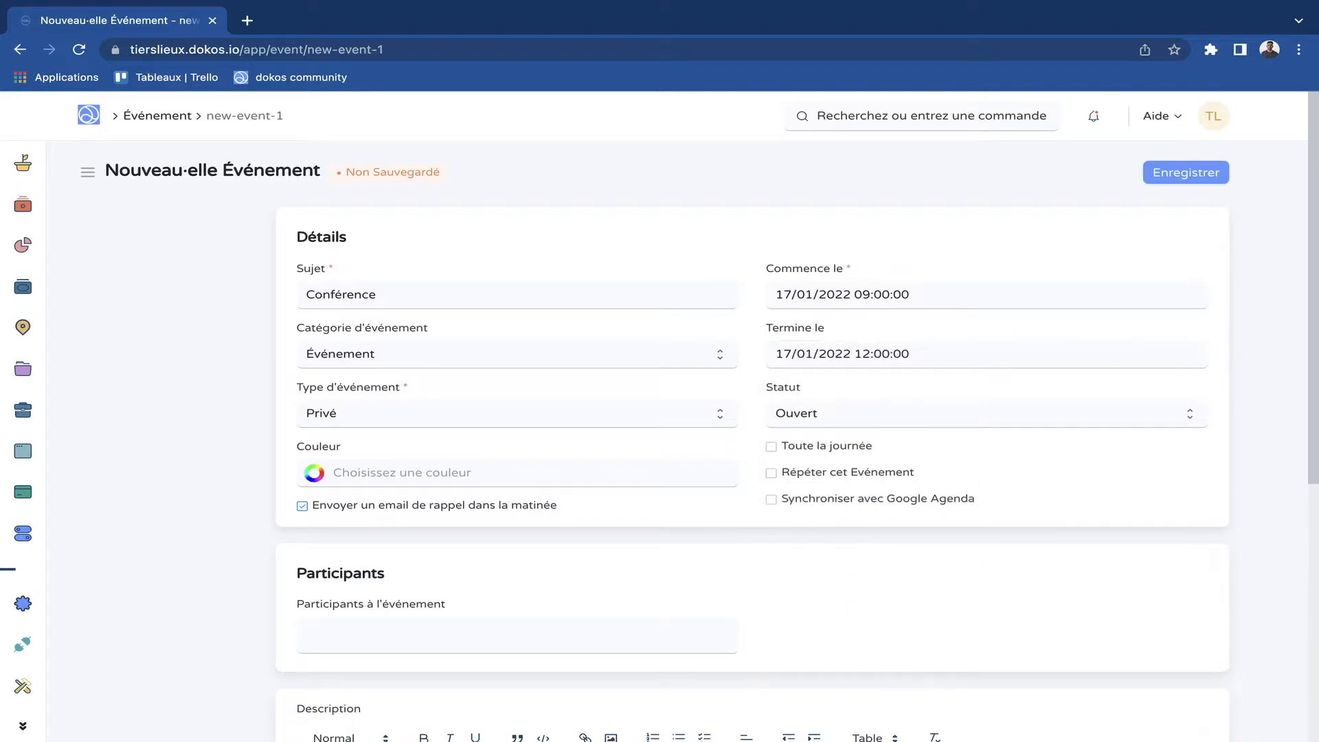
Examine the available event categories and statuses, keeping Événement and Ouvert
{"action": "left_click", "coordinate": [404, 347]}
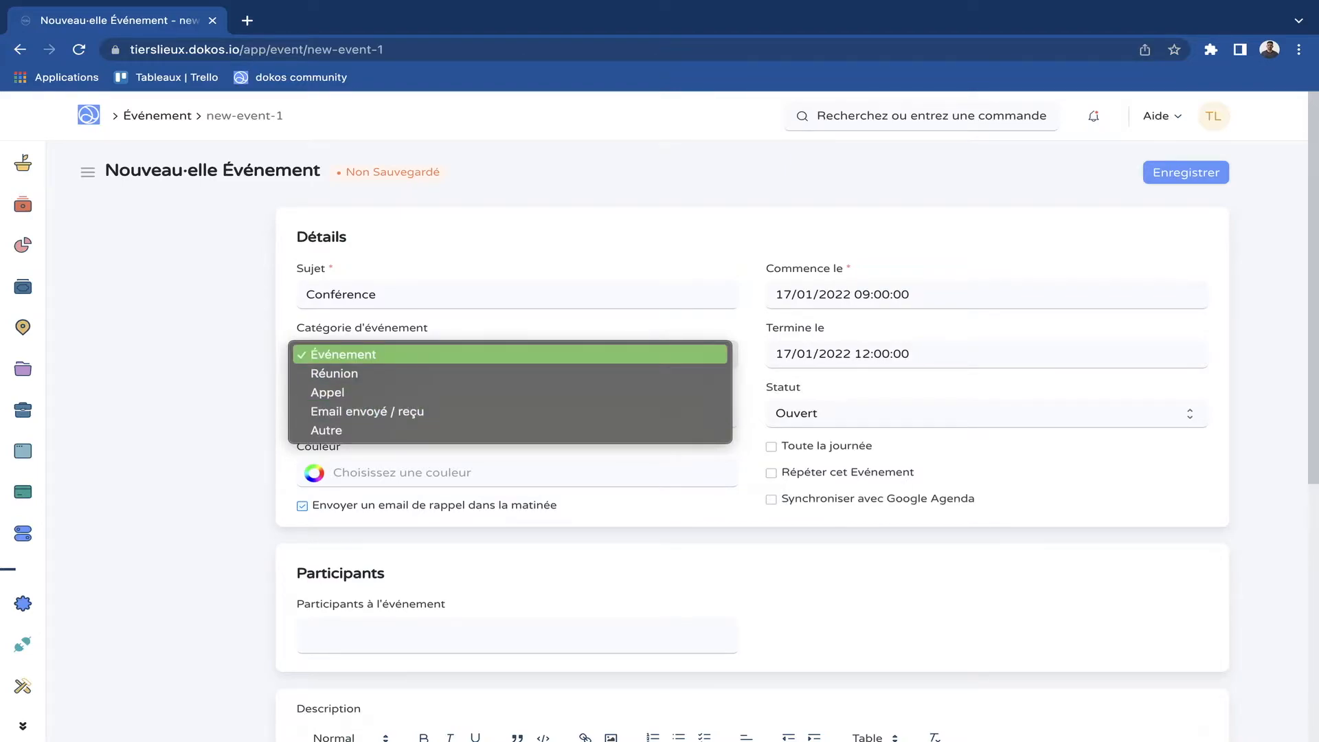
{"action": "key", "text": "Return"}
{"action": "scroll", "coordinate": [752, 412], "scroll_direction": "down", "scroll_amount": 2}
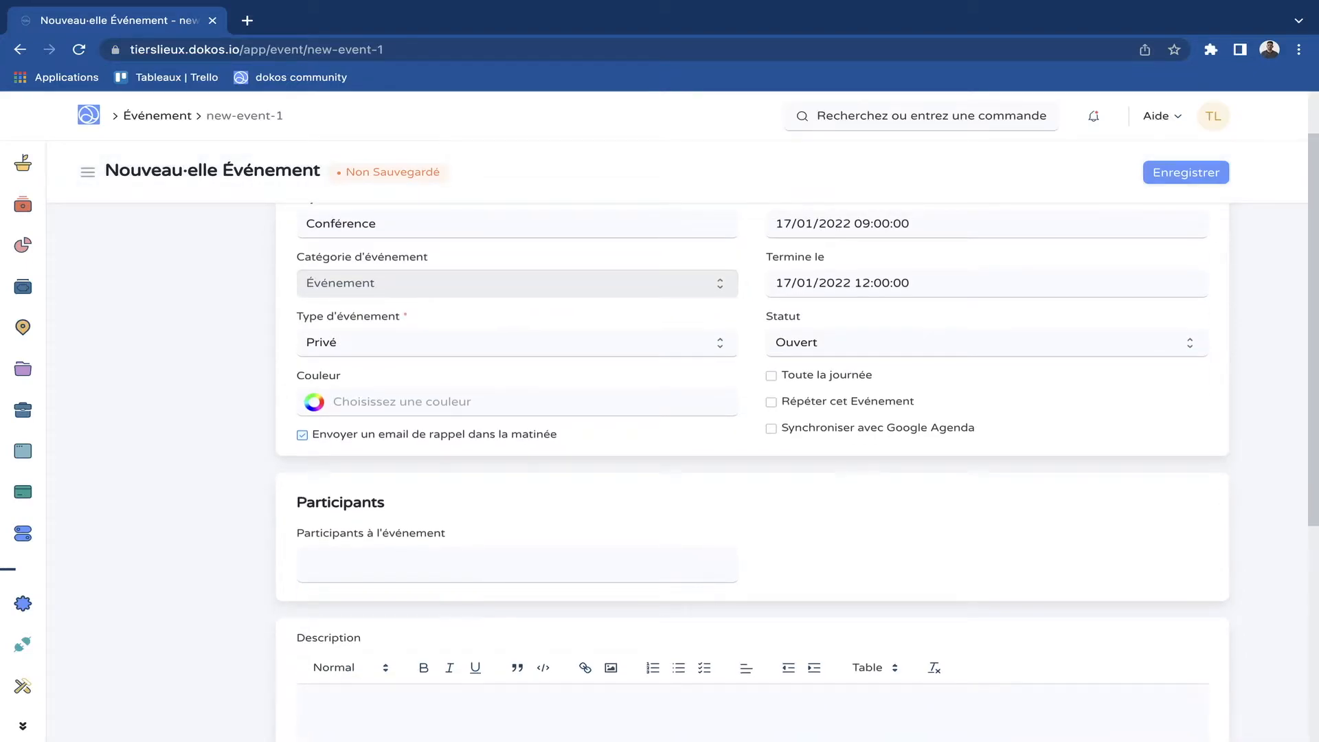
{"action": "left_click", "coordinate": [824, 343]}
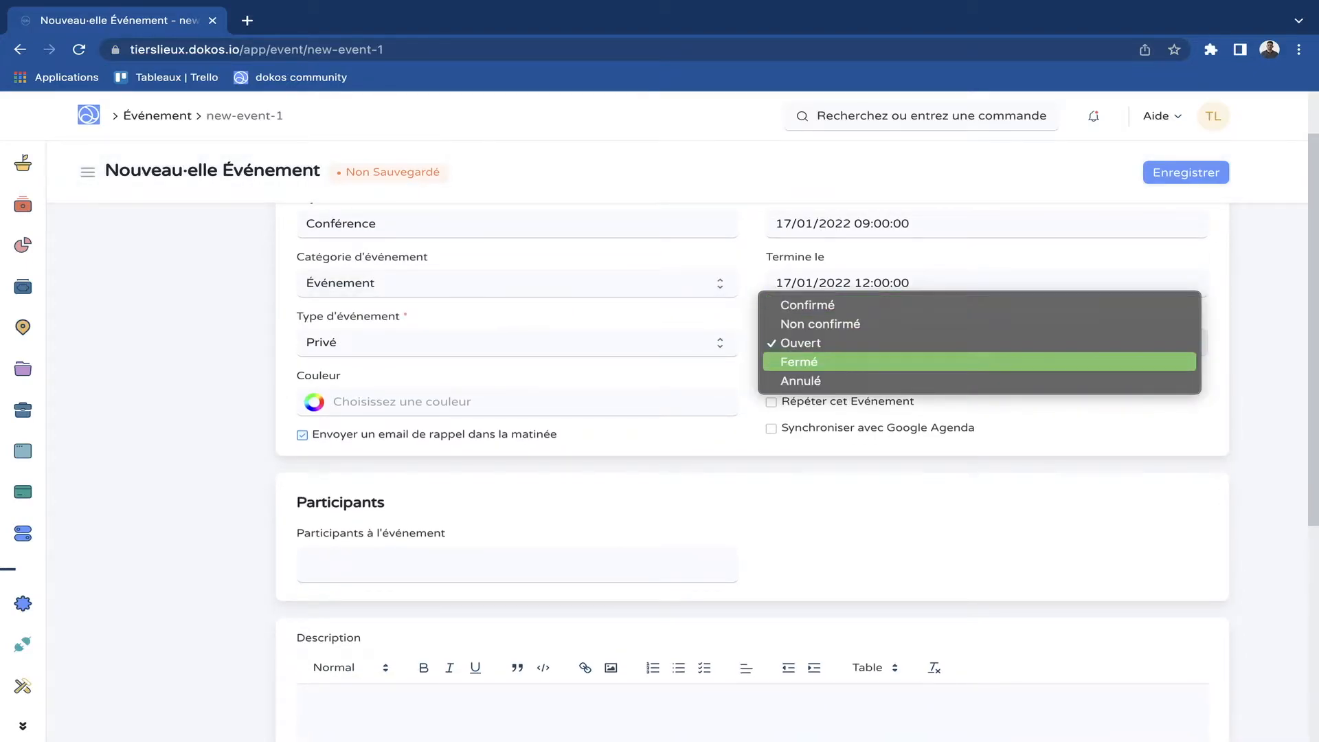
{"action": "key", "text": "Return"}
{"action": "scroll", "coordinate": [752, 413], "scroll_direction": "up", "scroll_amount": 2}
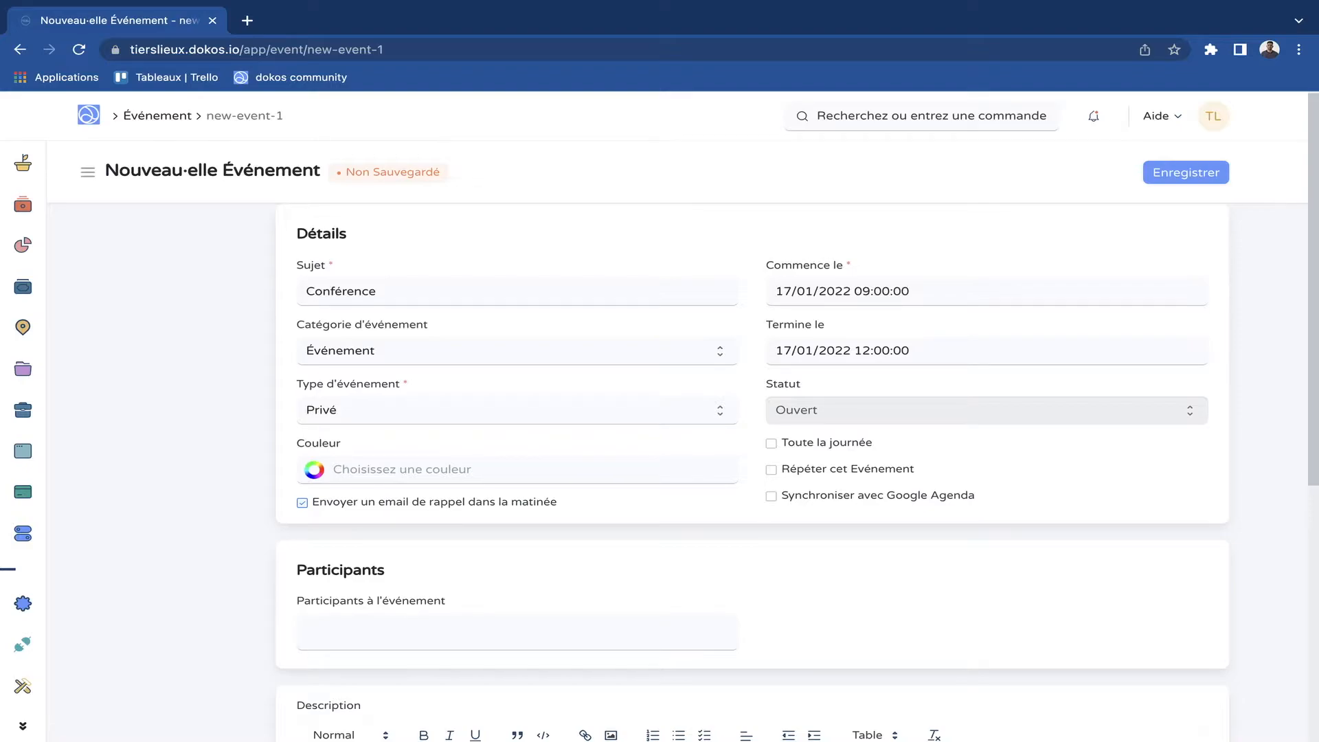
Try the all-day option on and off, and look through the recurrence frequency and end date settings without saving them
{"action": "left_click", "coordinate": [771, 444]}
{"action": "left_click", "coordinate": [771, 444]}
{"action": "scroll", "coordinate": [772, 444], "scroll_direction": "down", "scroll_amount": 1}
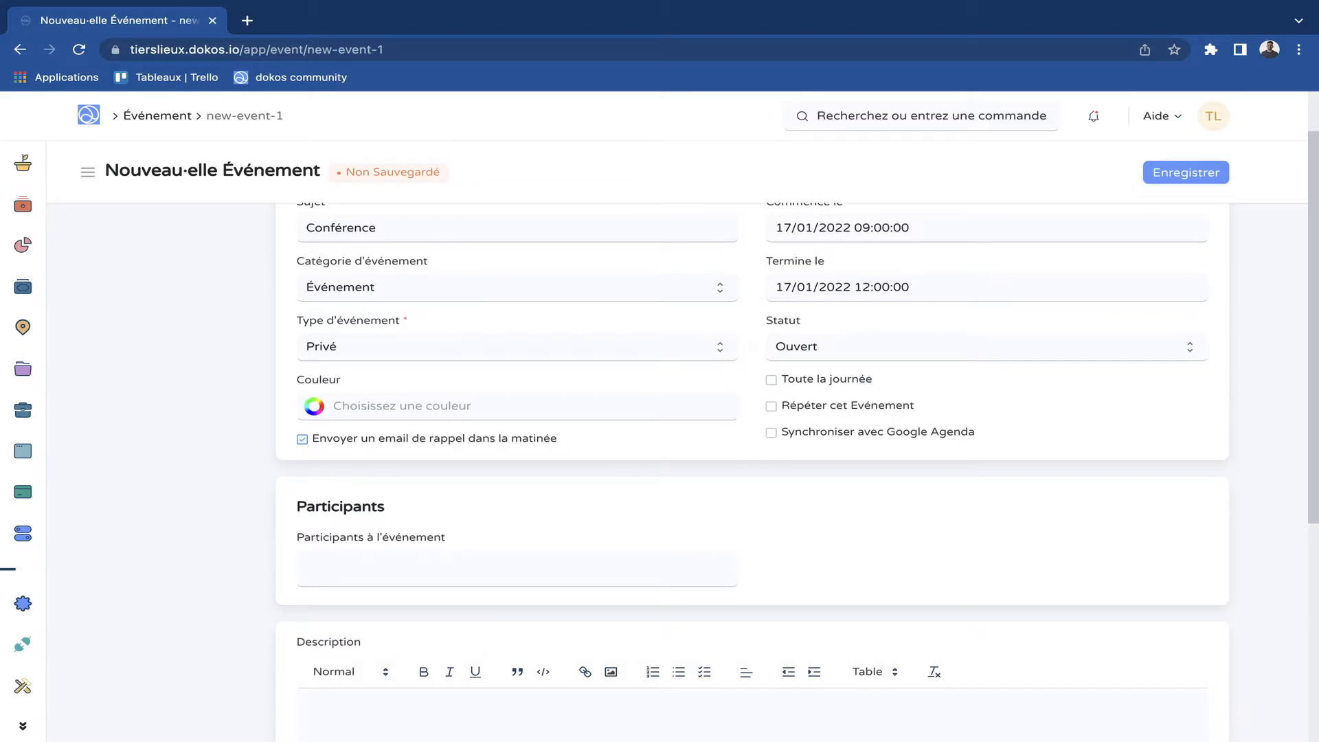
{"action": "left_click", "coordinate": [770, 406]}
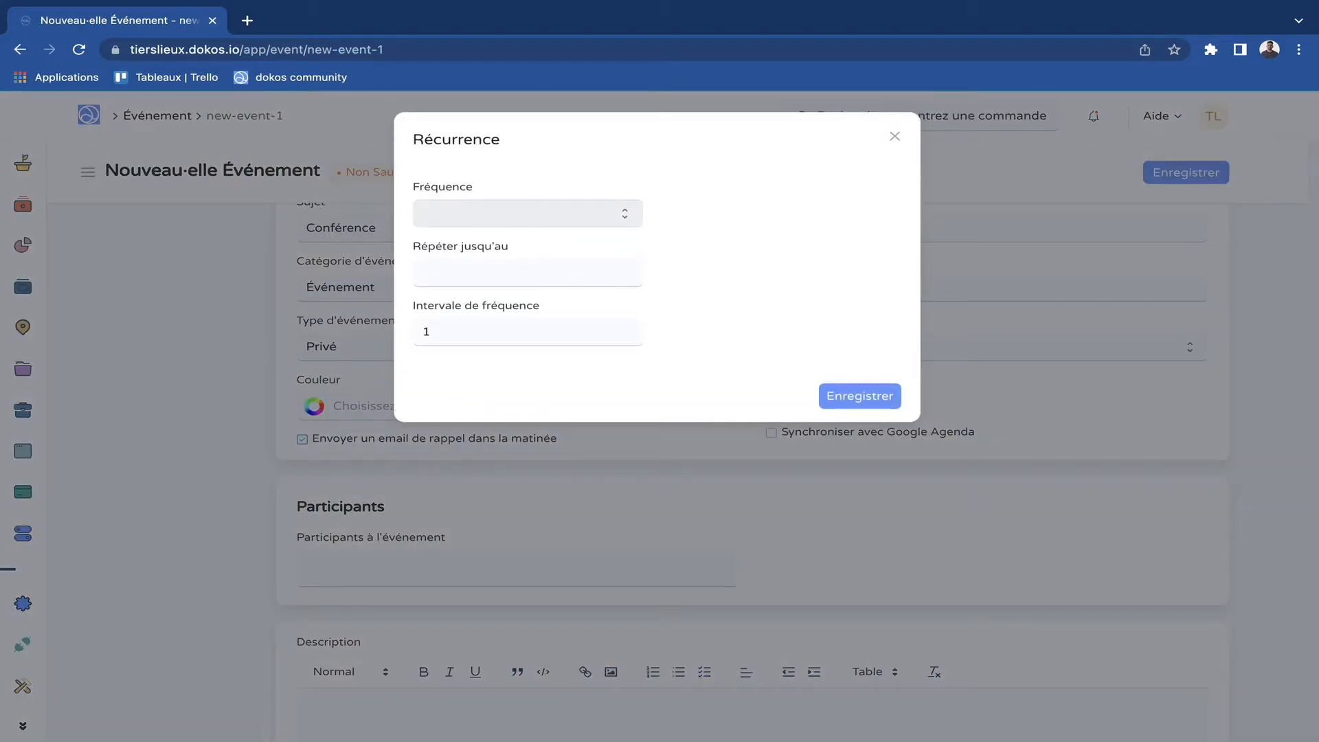
{"action": "left_click", "coordinate": [495, 208]}
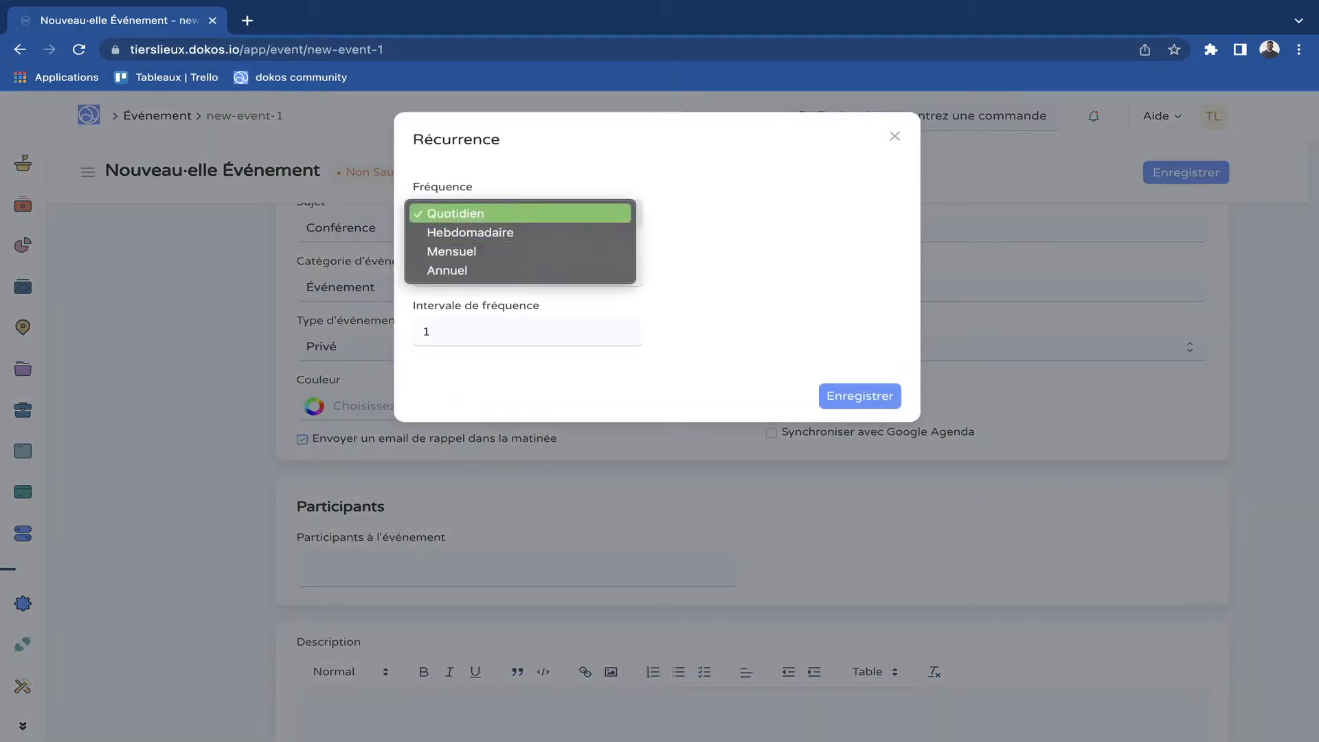
{"action": "left_click", "coordinate": [703, 199]}
{"action": "left_click", "coordinate": [495, 272]}
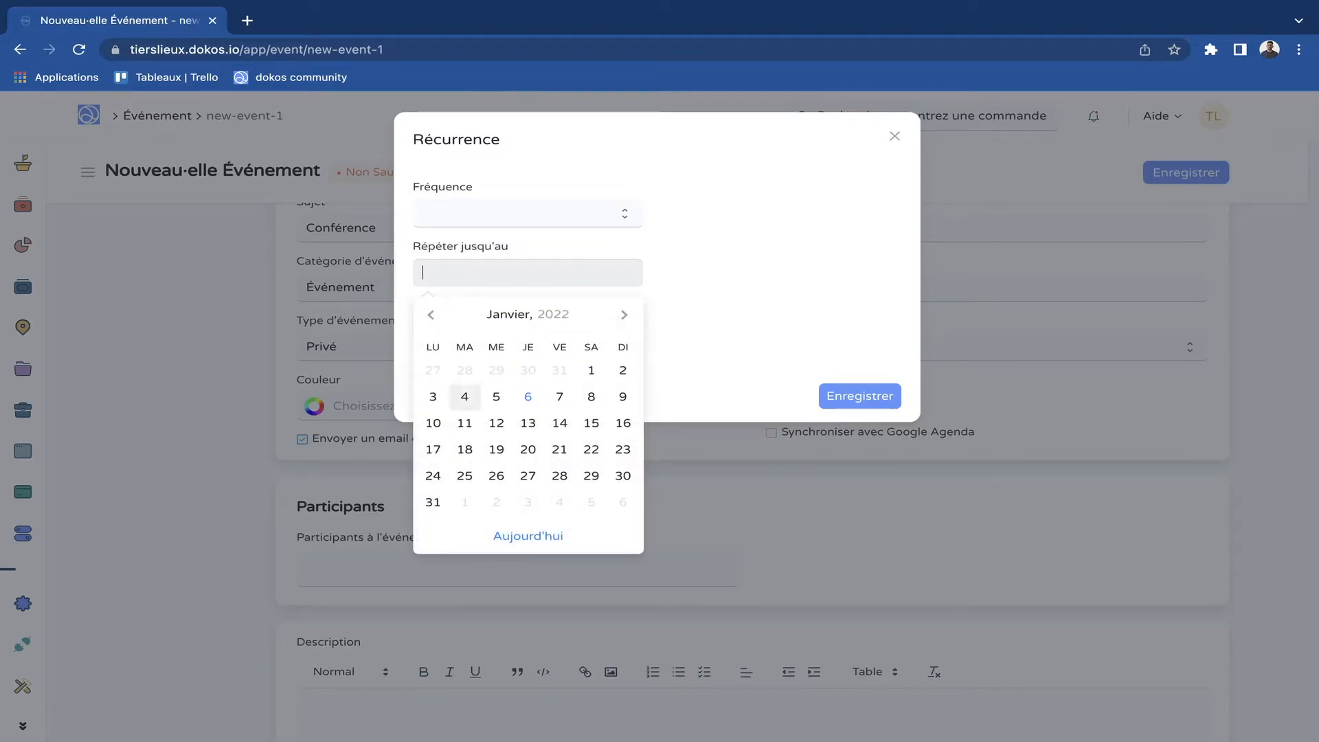
{"action": "left_click", "coordinate": [678, 269]}
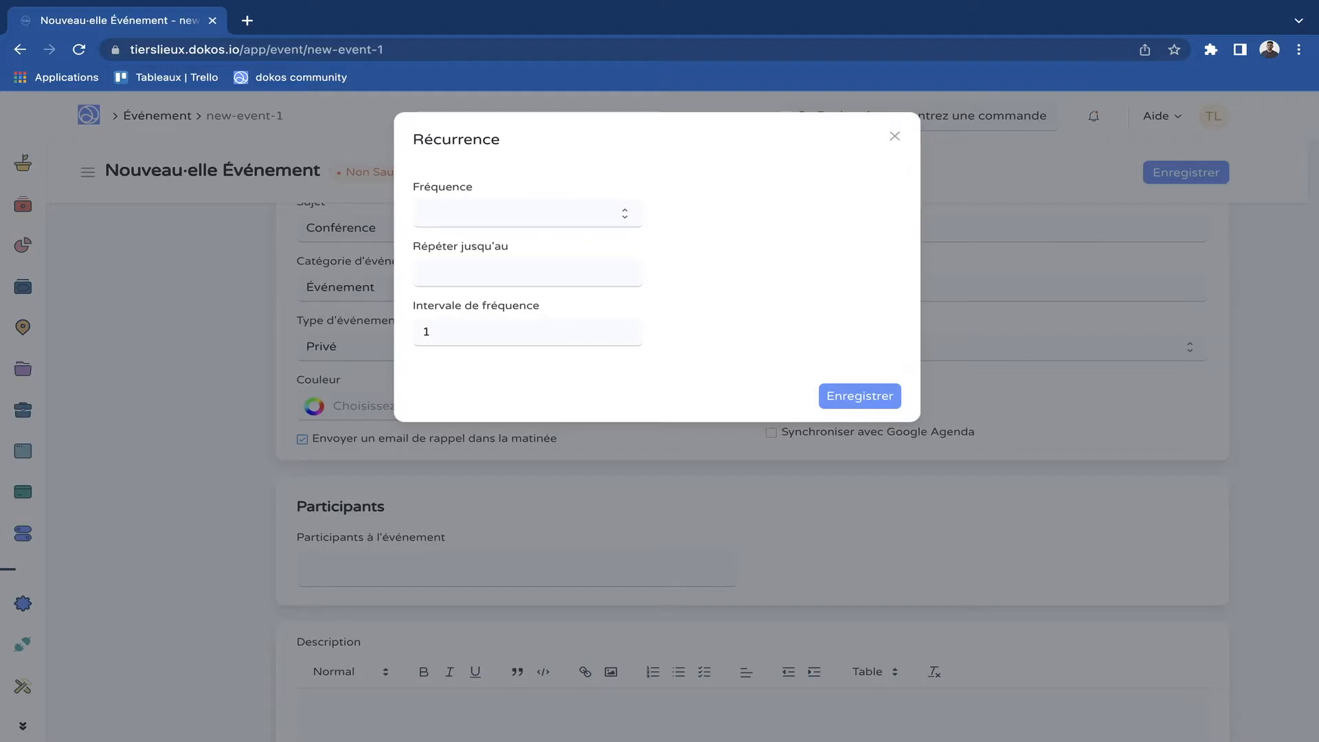
{"action": "left_click", "coordinate": [894, 137]}
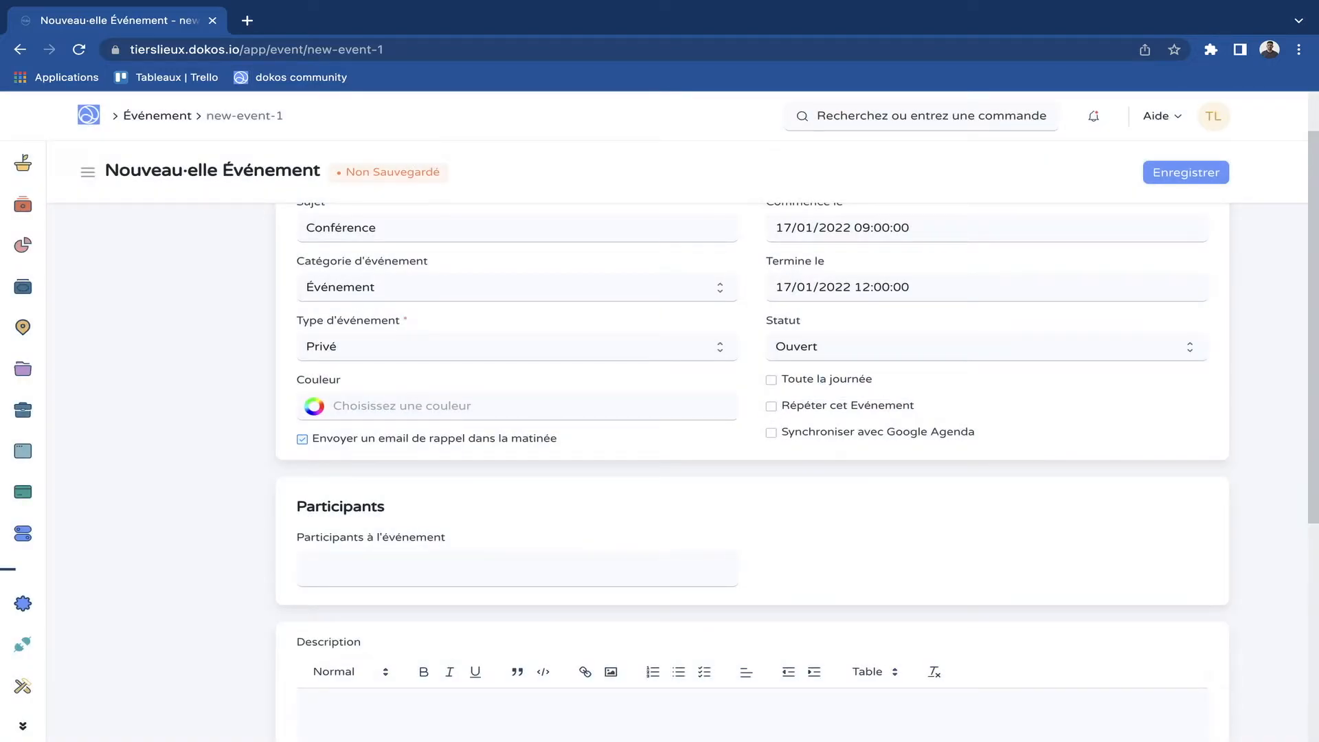
Set the event type (Type d'événement) to Public
{"action": "scroll", "coordinate": [517, 413], "scroll_direction": "up", "scroll_amount": 1}
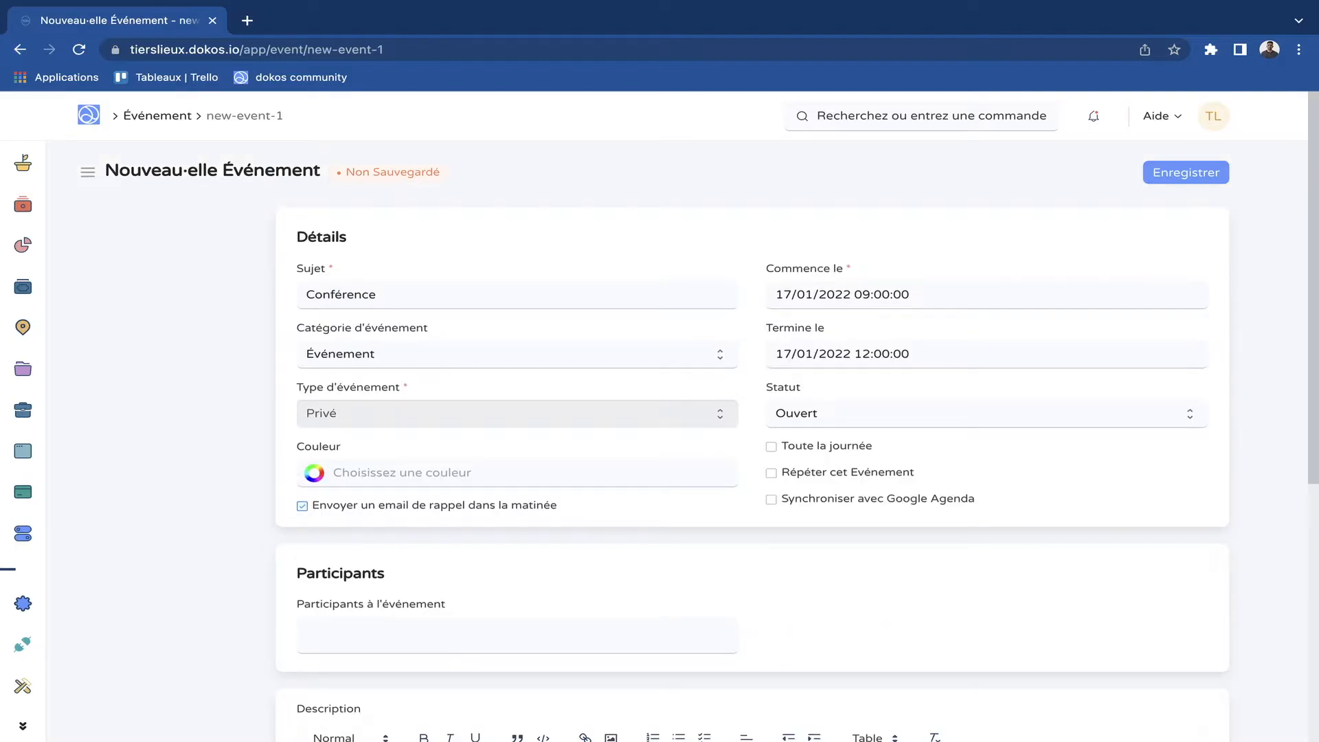
{"action": "left_click", "coordinate": [517, 413]}
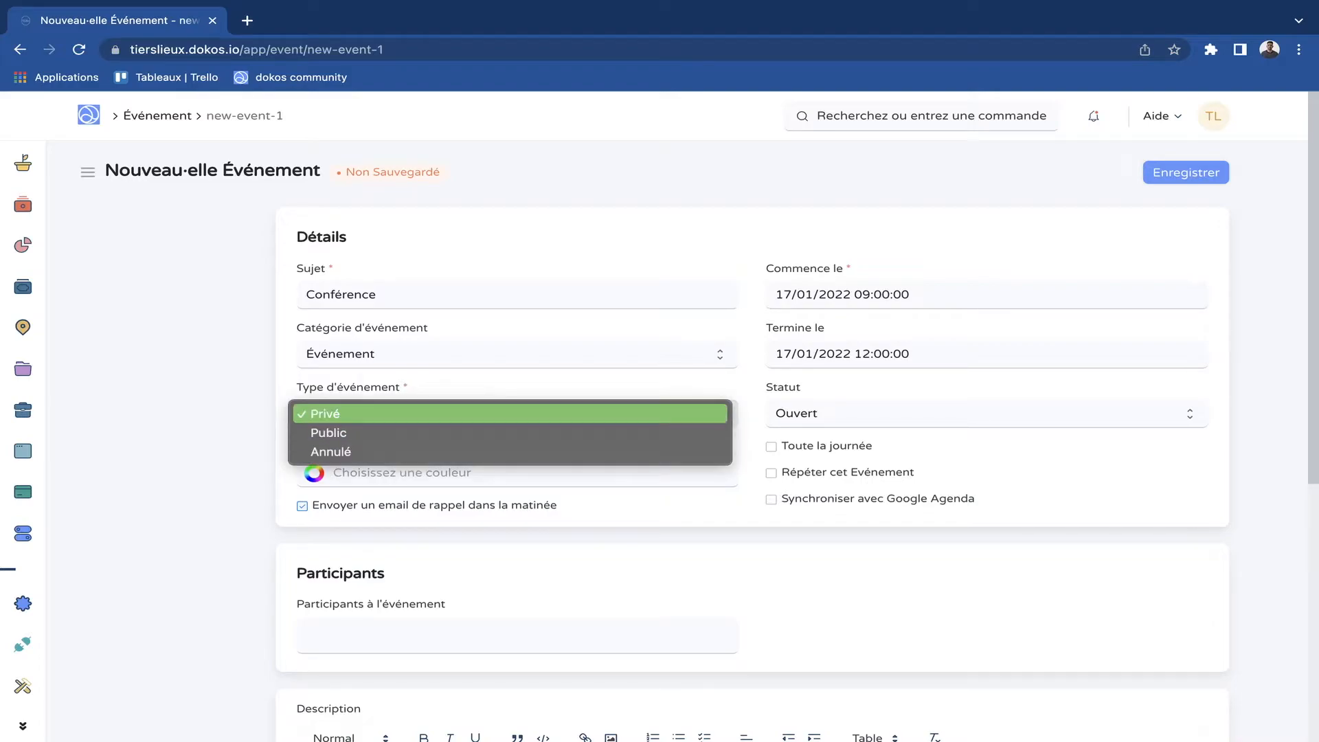
{"action": "left_click", "coordinate": [510, 432]}
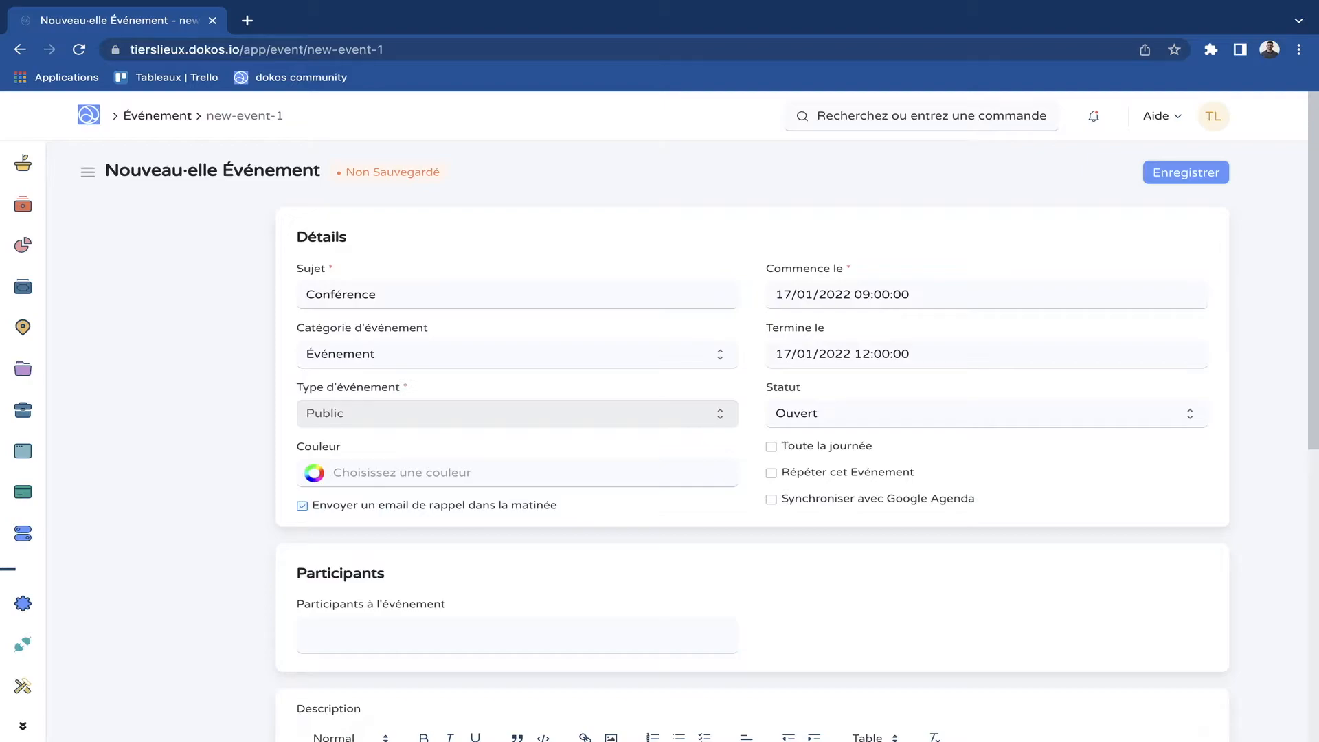
{"action": "key", "text": "space"}
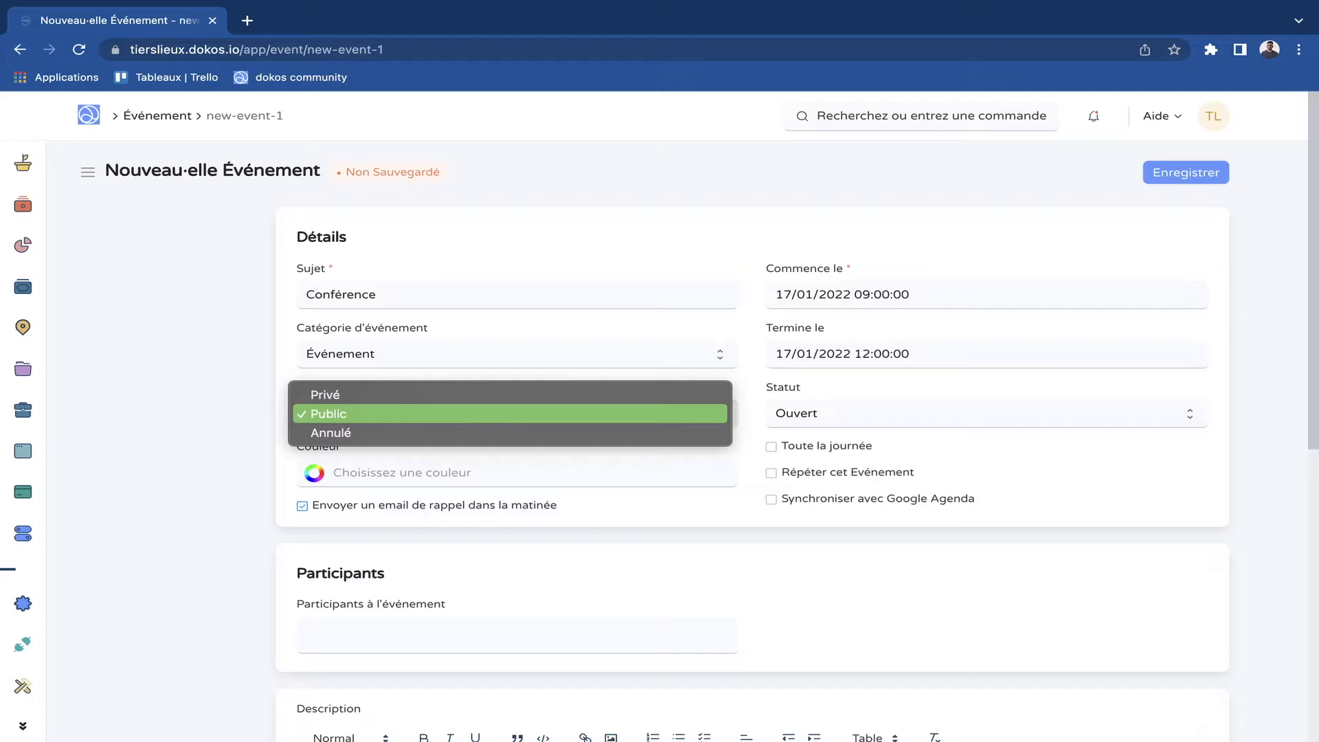
{"action": "key", "text": "Escape"}
Enter the event description "Conférence le 17 janvier 2022."
{"action": "scroll", "coordinate": [753, 440], "scroll_direction": "down", "scroll_amount": 2}
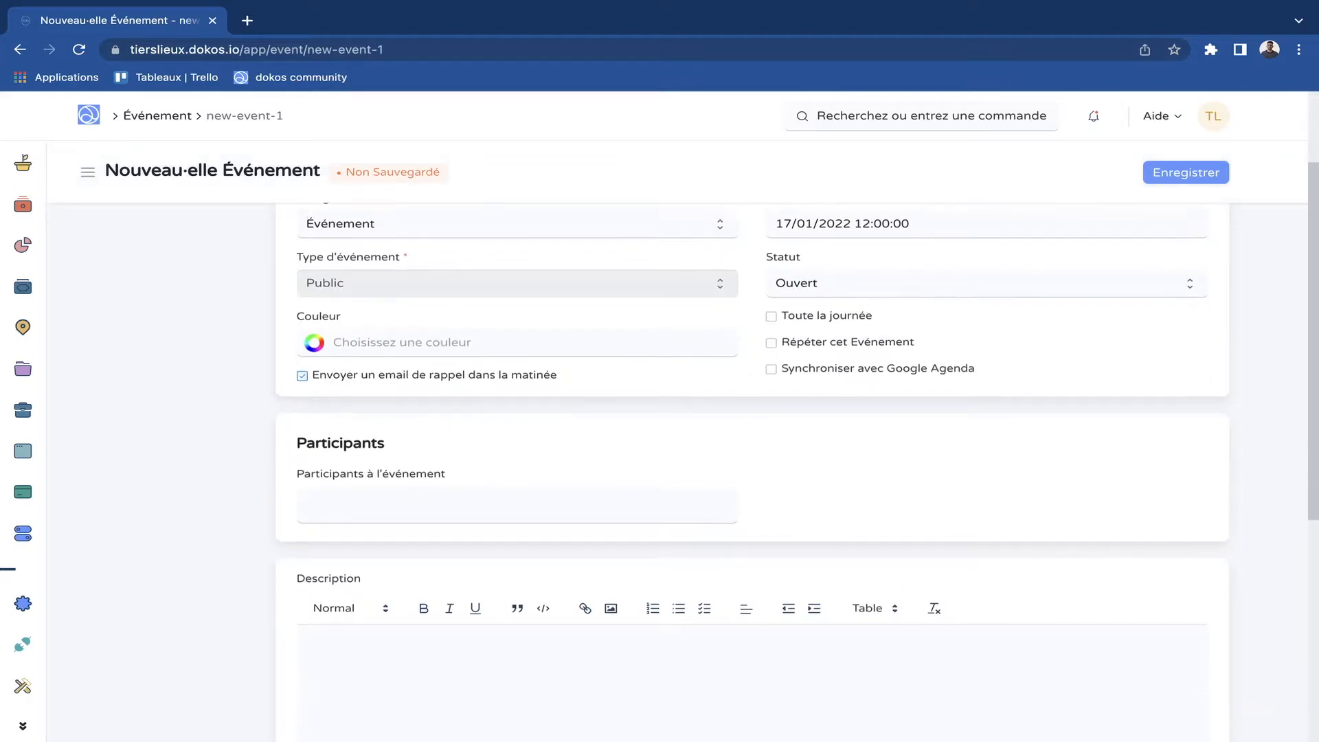
{"action": "scroll", "coordinate": [752, 439], "scroll_direction": "down", "scroll_amount": 2}
{"action": "left_click", "coordinate": [405, 553]}
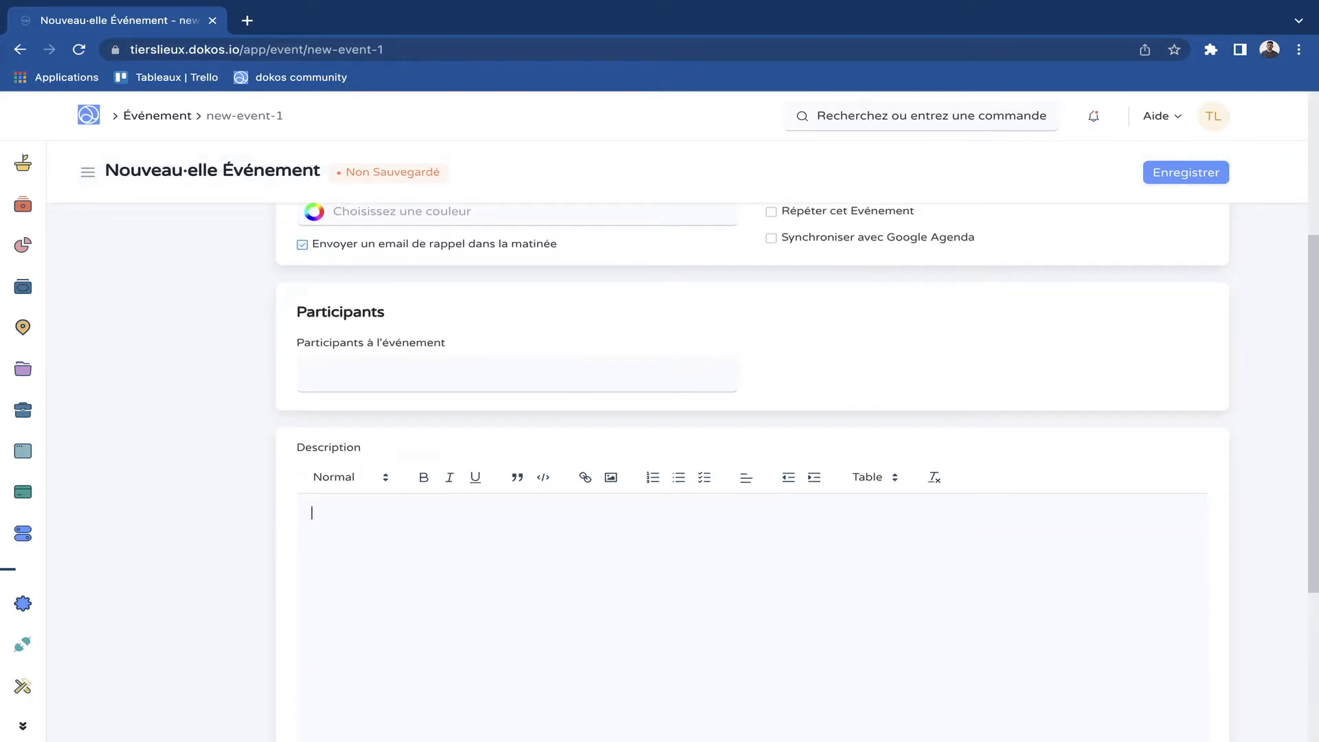
{"action": "type", "text": "Conférence le 17 janvier."}
{"action": "key", "text": "BackSpace"}
{"action": "type", "text": "2"}
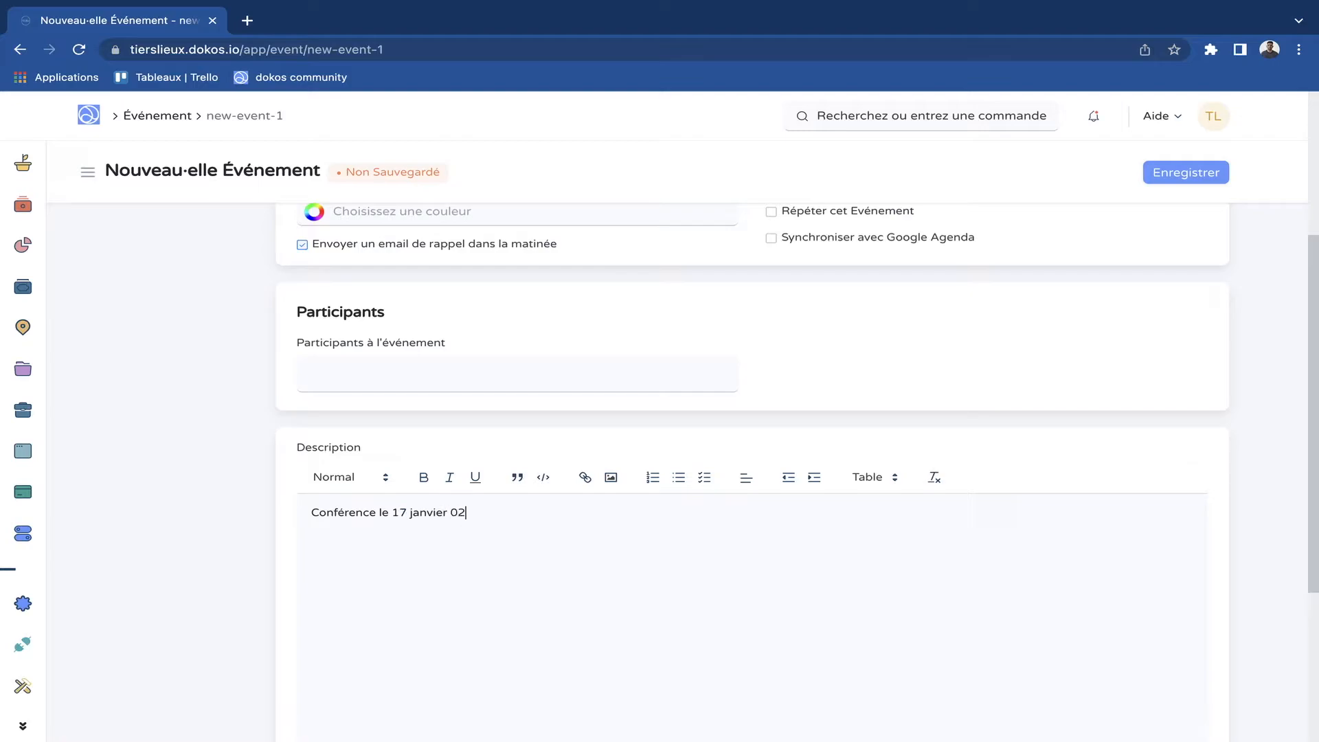
{"action": "type", "text": "022."}
Publish the event on the website and allow both registrations and cancellations
{"action": "scroll", "coordinate": [752, 480], "scroll_direction": "down", "scroll_amount": 4}
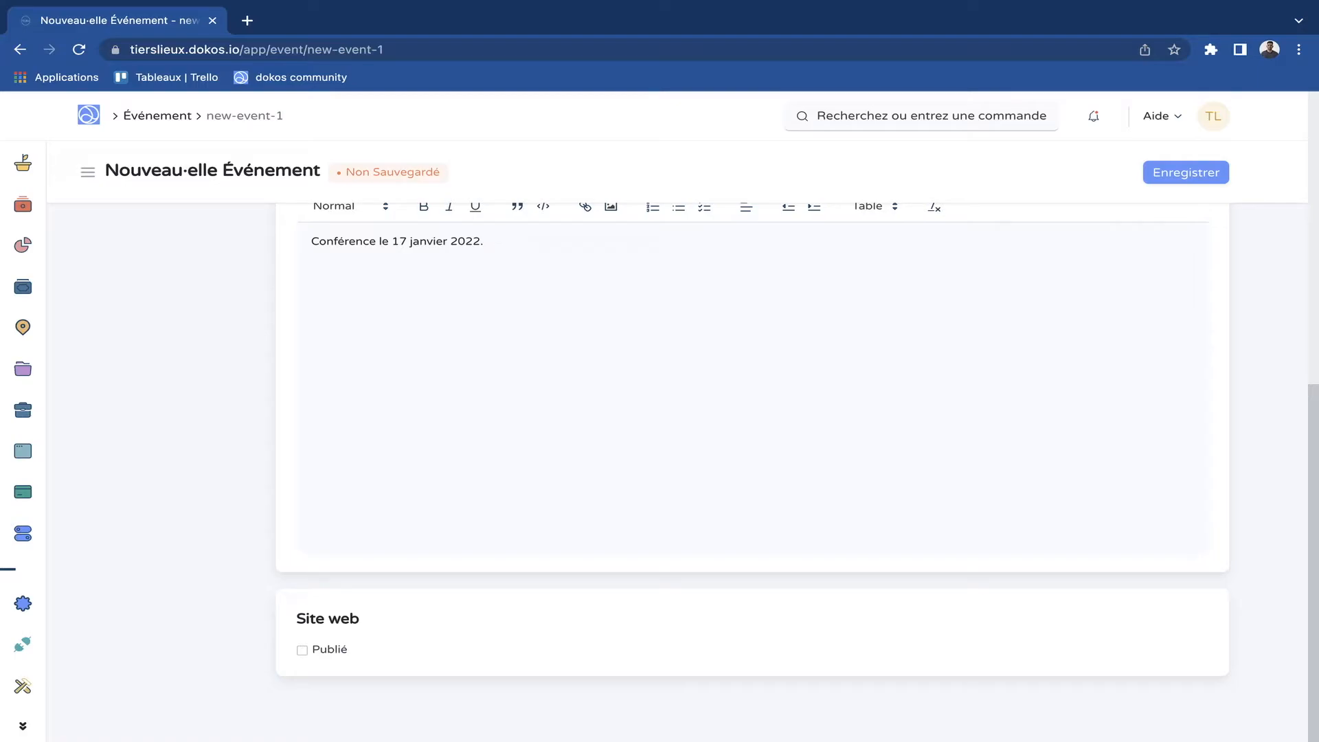
{"action": "left_click", "coordinate": [302, 650]}
{"action": "scroll", "coordinate": [302, 650], "scroll_direction": "down", "scroll_amount": 2}
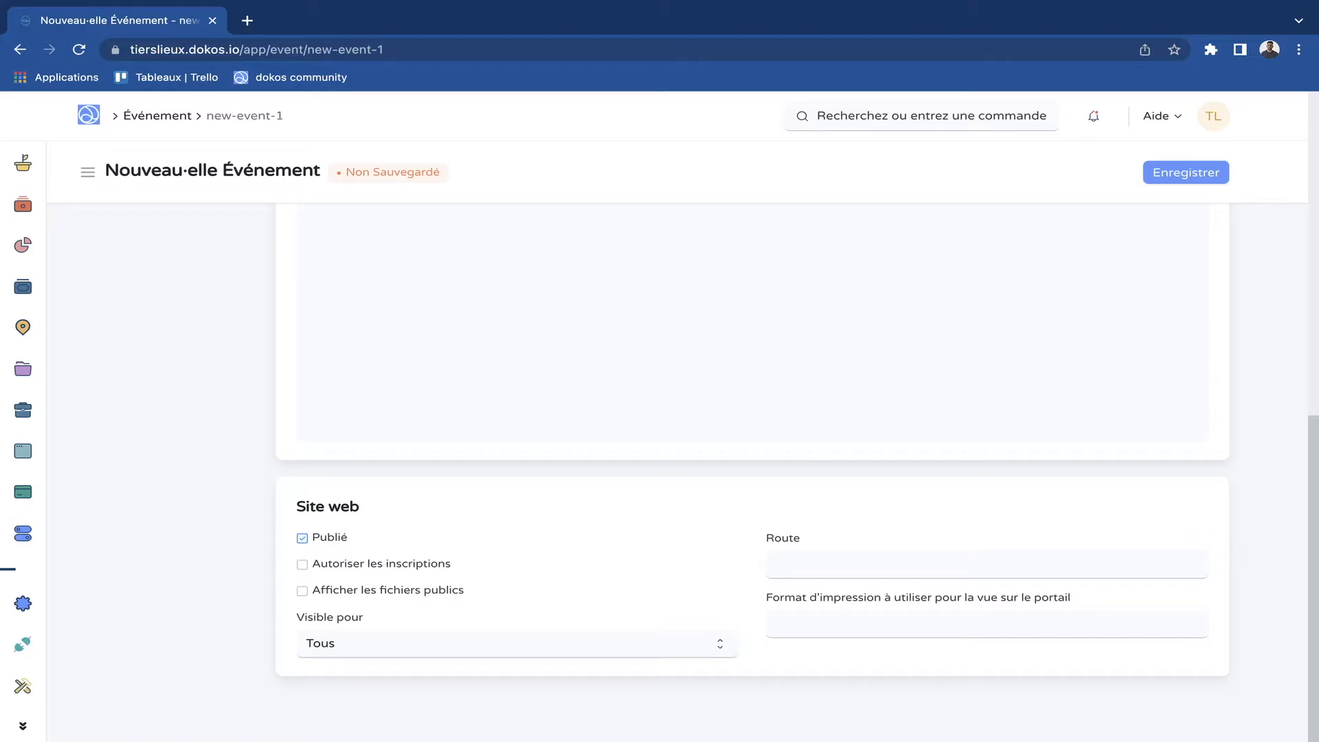
{"action": "left_click", "coordinate": [302, 565]}
{"action": "scroll", "coordinate": [302, 565], "scroll_direction": "down", "scroll_amount": 3}
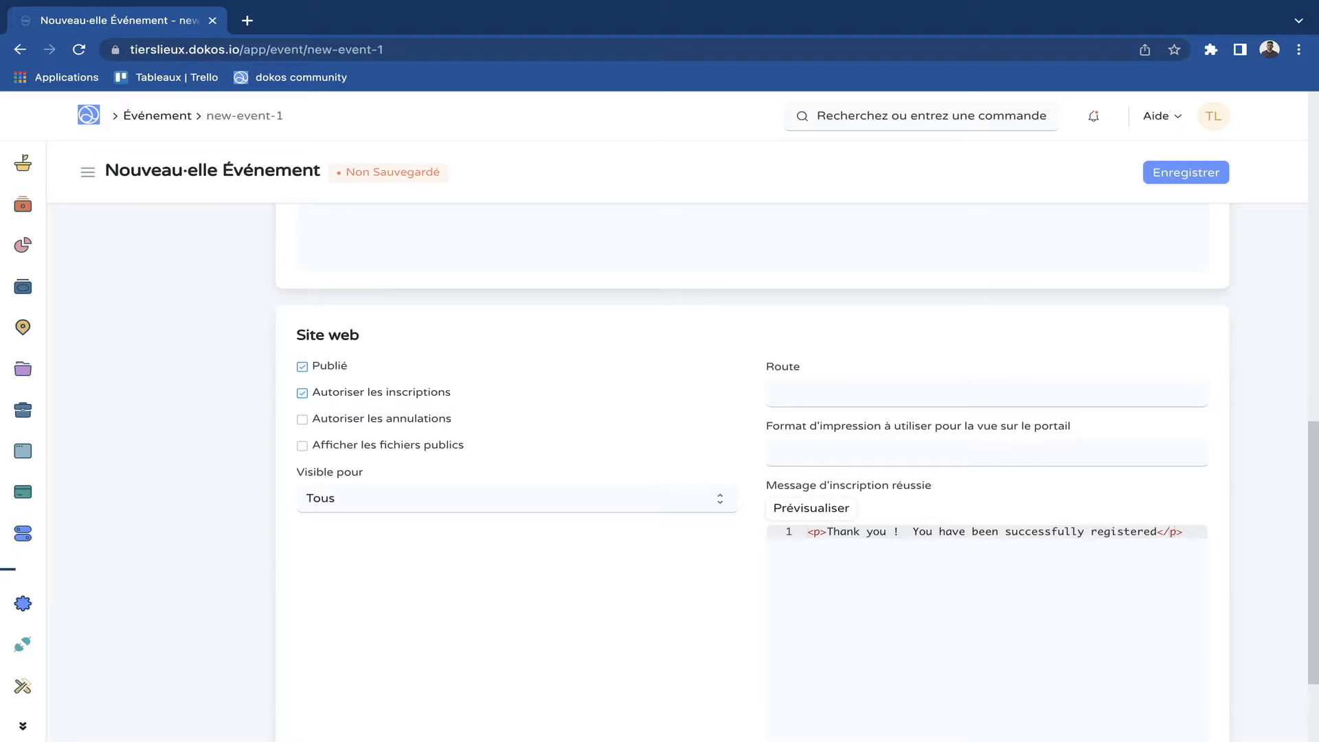
{"action": "left_click", "coordinate": [302, 419]}
Try restricting the event's website visibility to the Client role and set Visible pour back to Tous
{"action": "scroll", "coordinate": [753, 474], "scroll_direction": "up", "scroll_amount": 11}
{"action": "scroll", "coordinate": [752, 474], "scroll_direction": "down", "scroll_amount": 4}
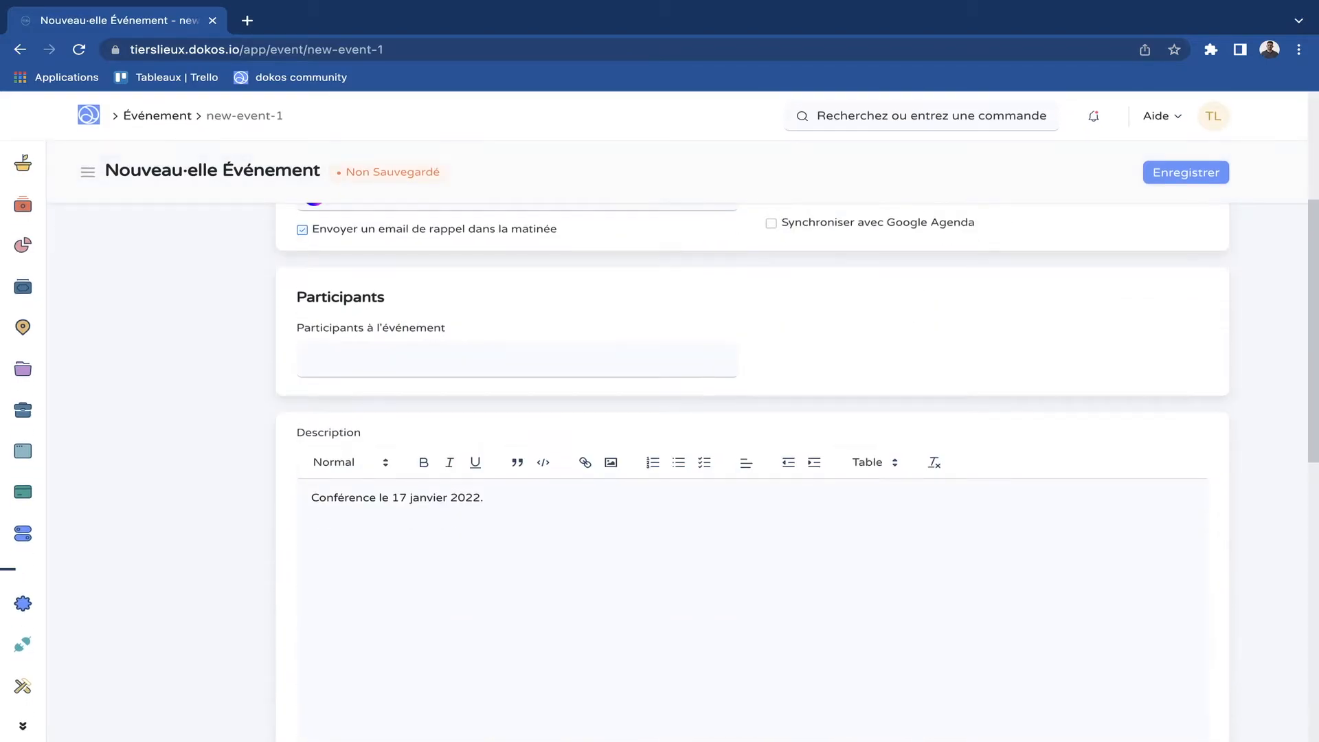
{"action": "scroll", "coordinate": [752, 474], "scroll_direction": "down", "scroll_amount": 6}
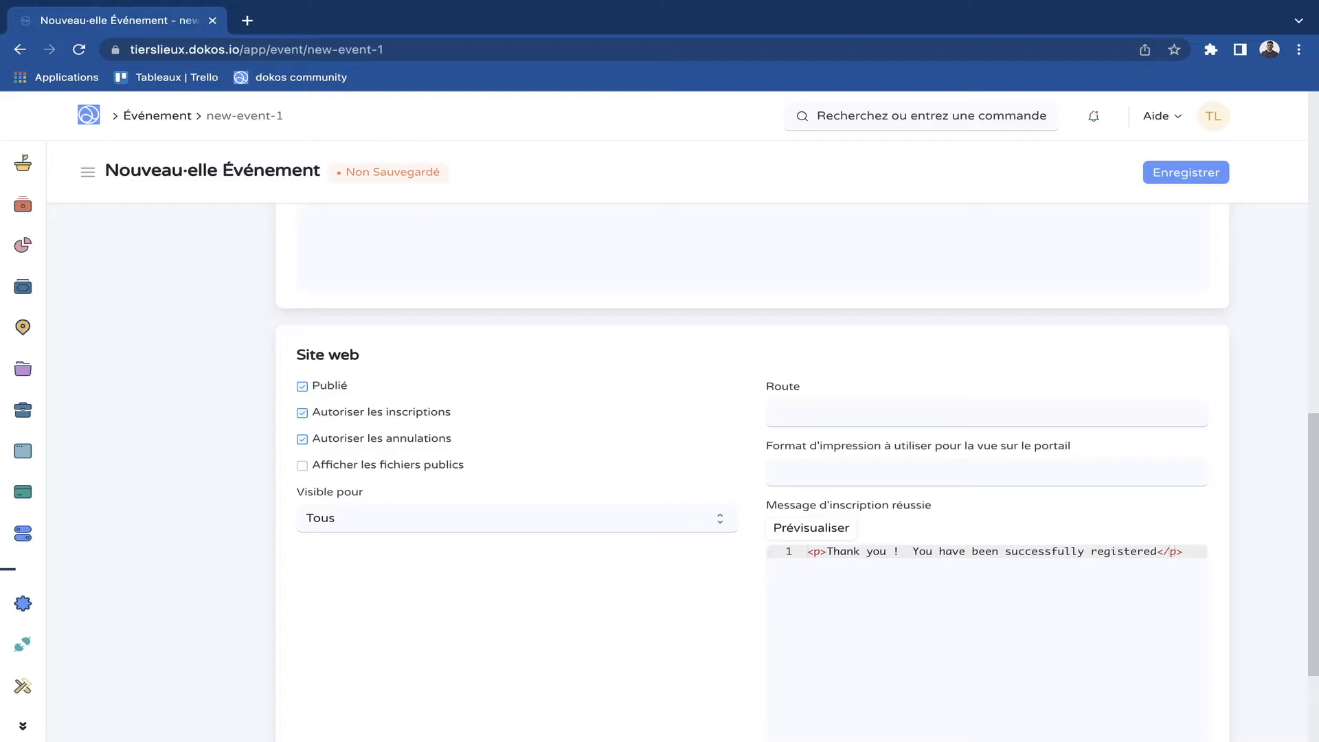
{"action": "left_click", "coordinate": [358, 518]}
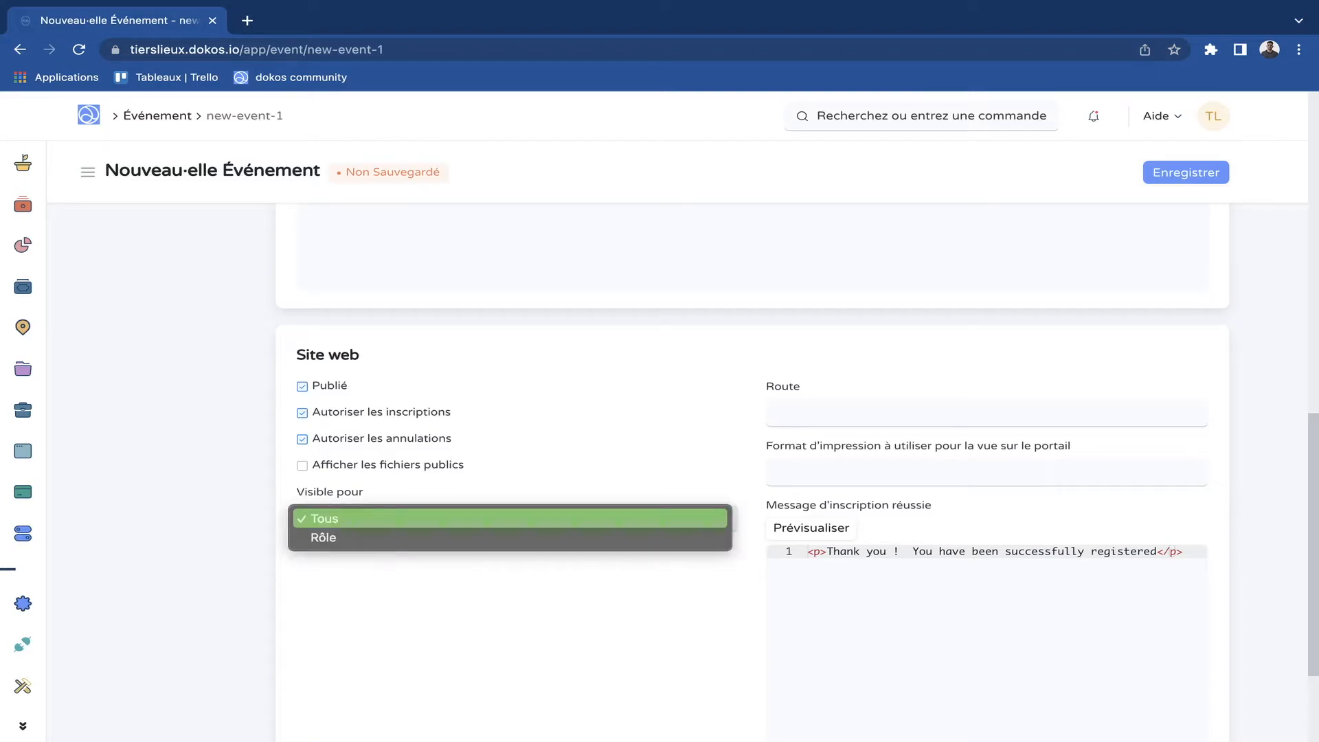
{"action": "left_click", "coordinate": [348, 538]}
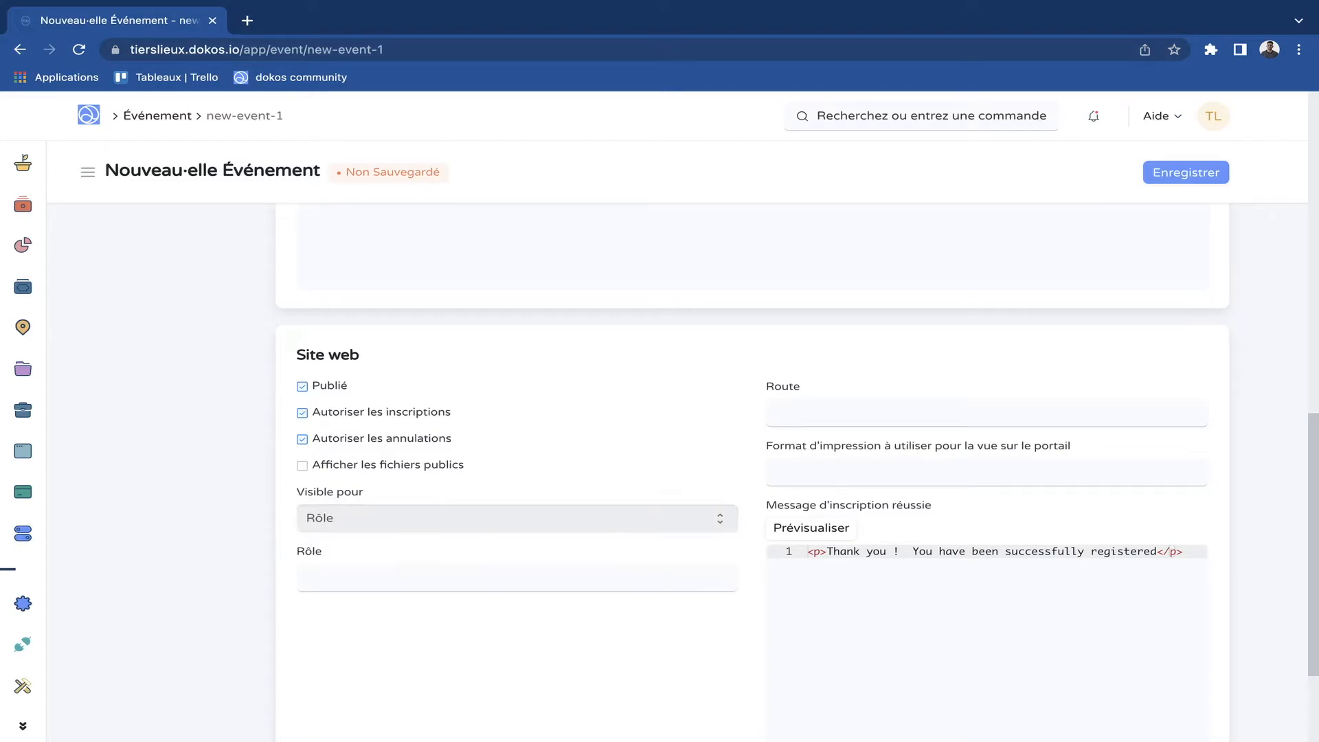
{"action": "scroll", "coordinate": [348, 541], "scroll_direction": "down", "scroll_amount": 3}
{"action": "left_click", "coordinate": [350, 465]}
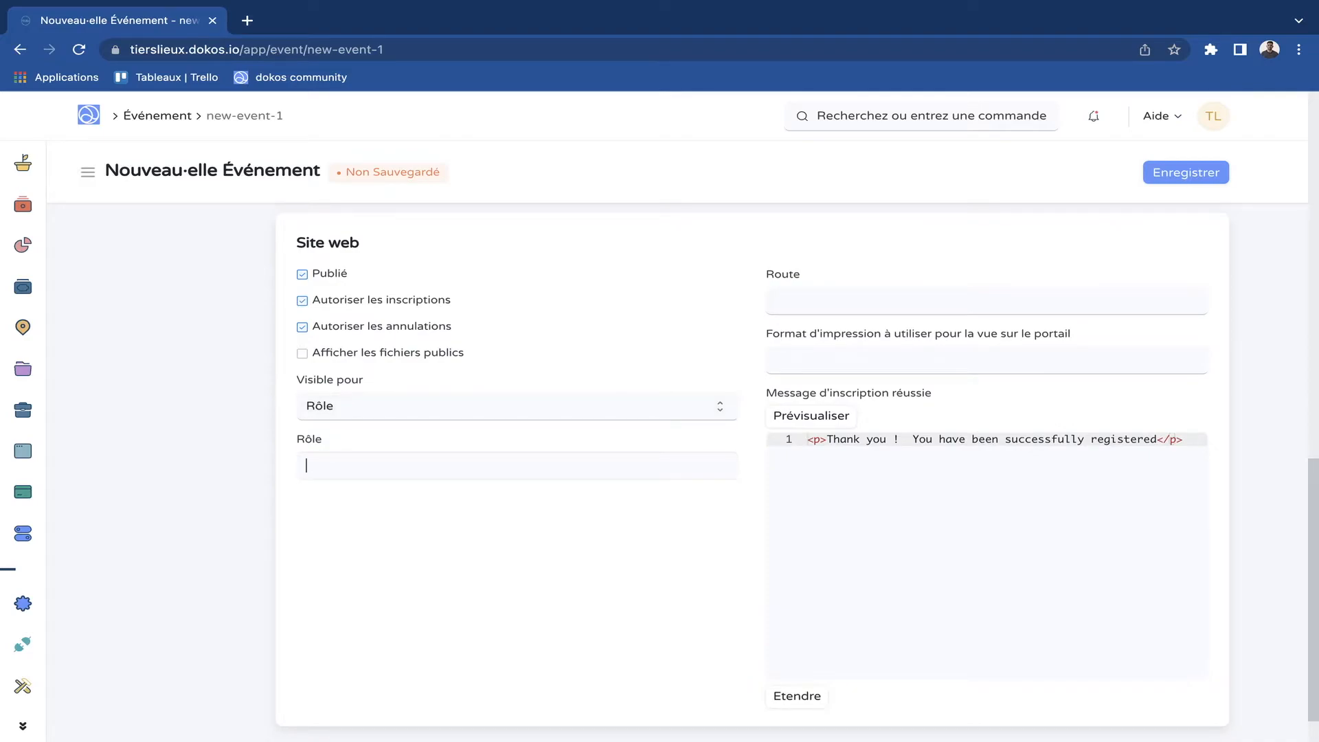
{"action": "type", "text": "client"}
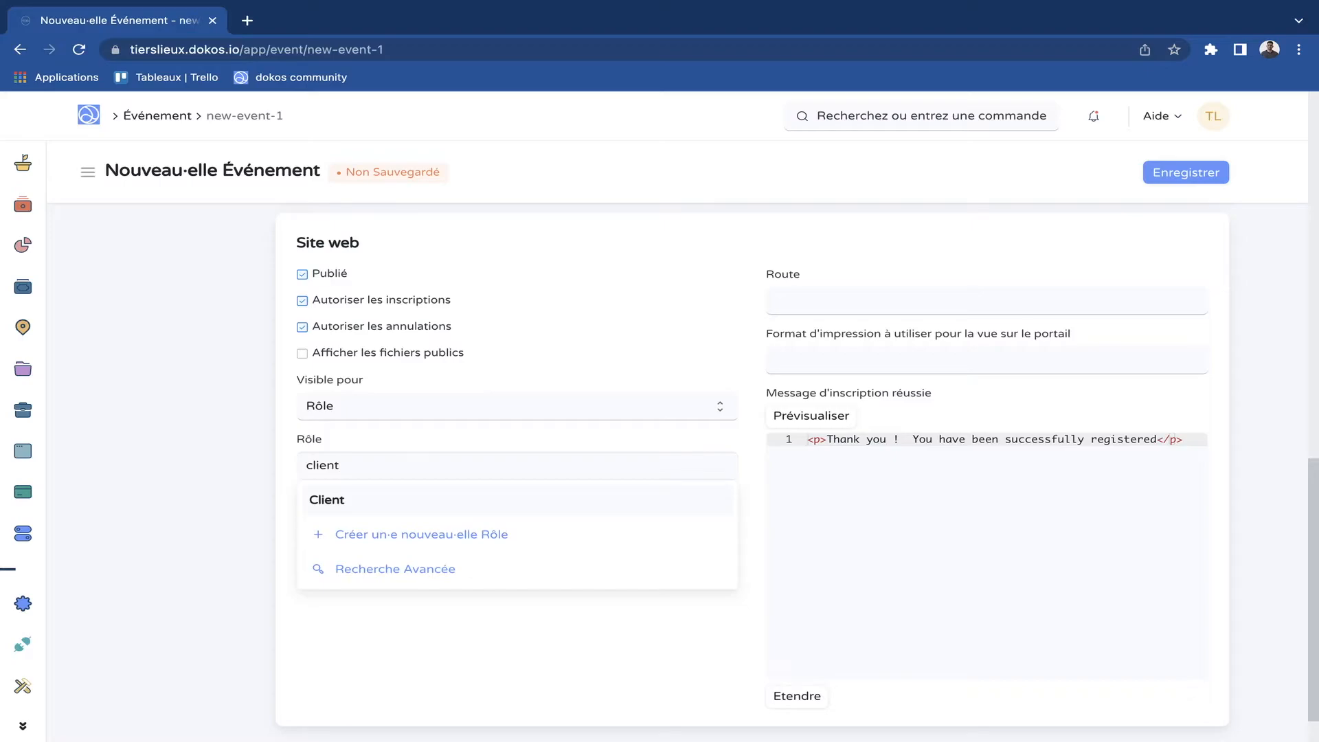
{"action": "key", "text": "super+a"}
{"action": "key", "text": "BackSpace"}
{"action": "left_click", "coordinate": [378, 405]}
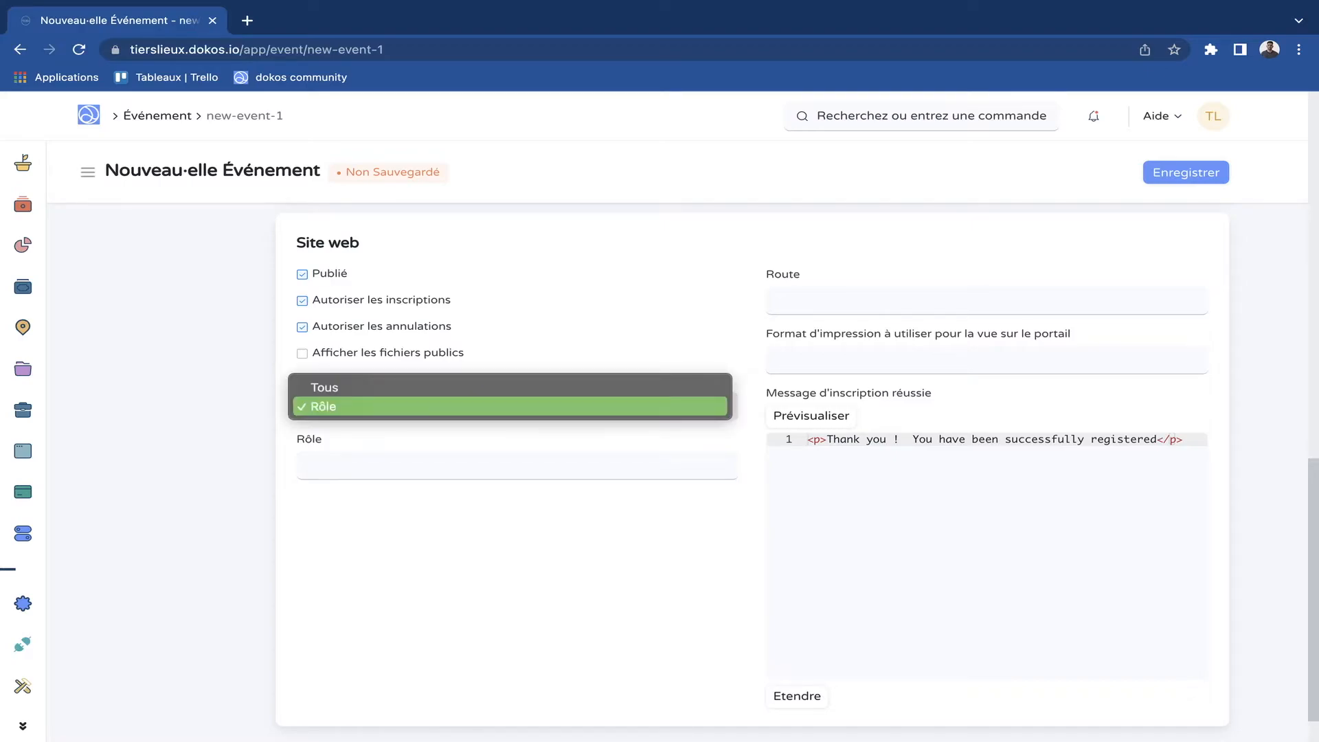
{"action": "left_click", "coordinate": [378, 386]}
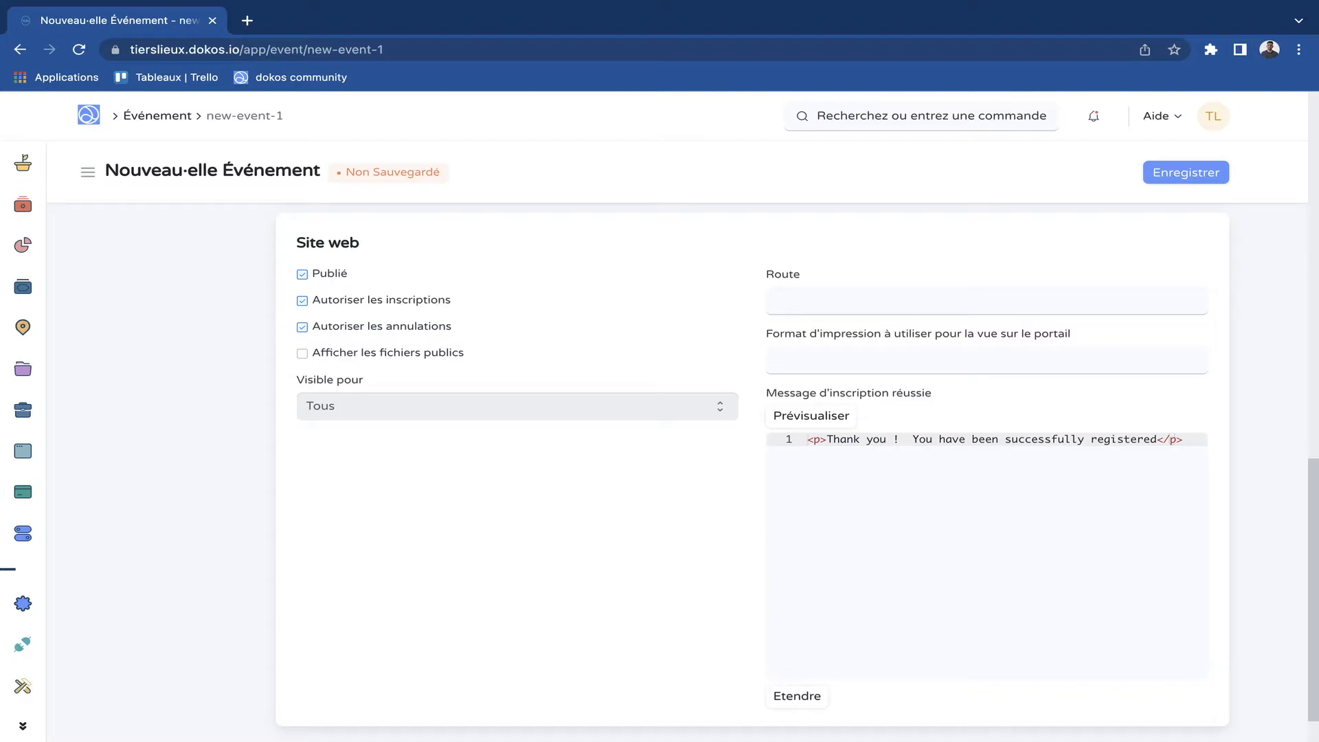
Look at the Route field and preview the default successful registration message
{"action": "scroll", "coordinate": [752, 474], "scroll_direction": "up", "scroll_amount": 2}
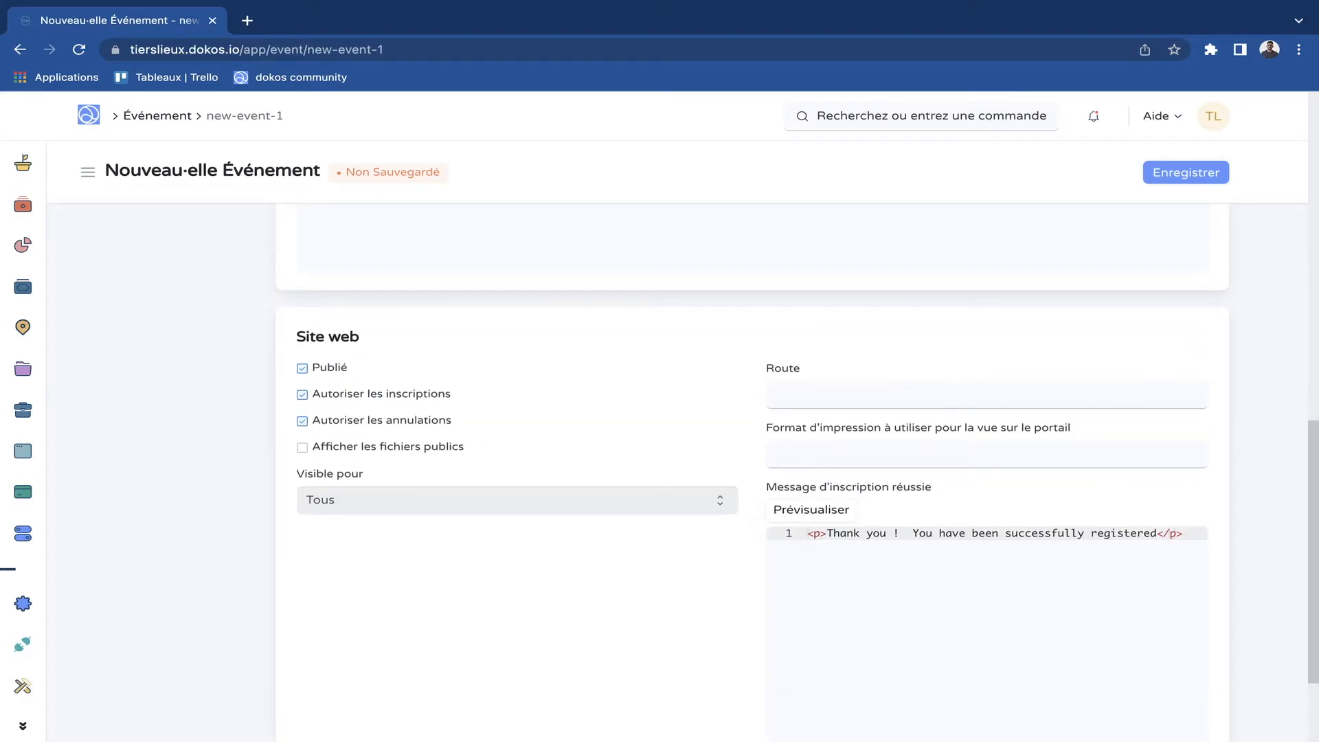
{"action": "left_click", "coordinate": [794, 401]}
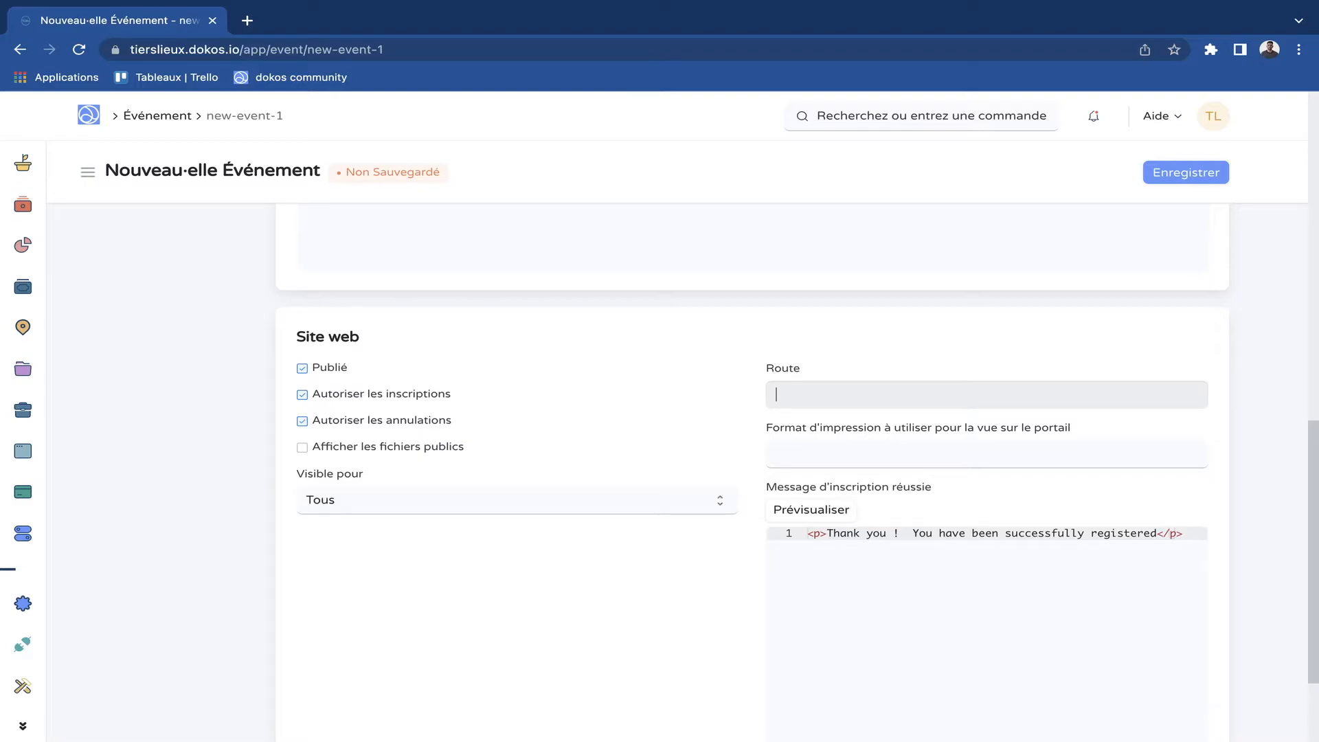
{"action": "scroll", "coordinate": [752, 473], "scroll_direction": "down", "scroll_amount": 2}
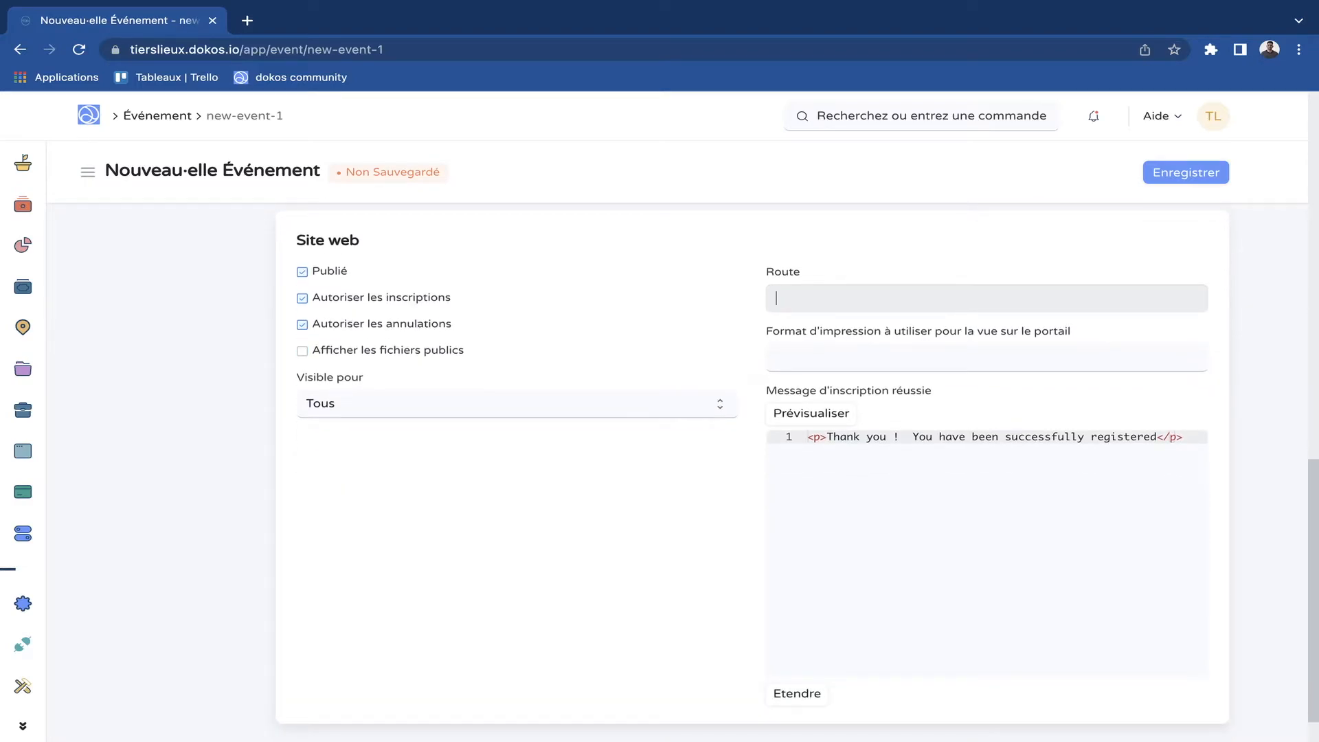
{"action": "left_click", "coordinate": [830, 447]}
{"action": "left_click", "coordinate": [829, 438]}
{"action": "left_click", "coordinate": [1157, 438], "text": "shift"}
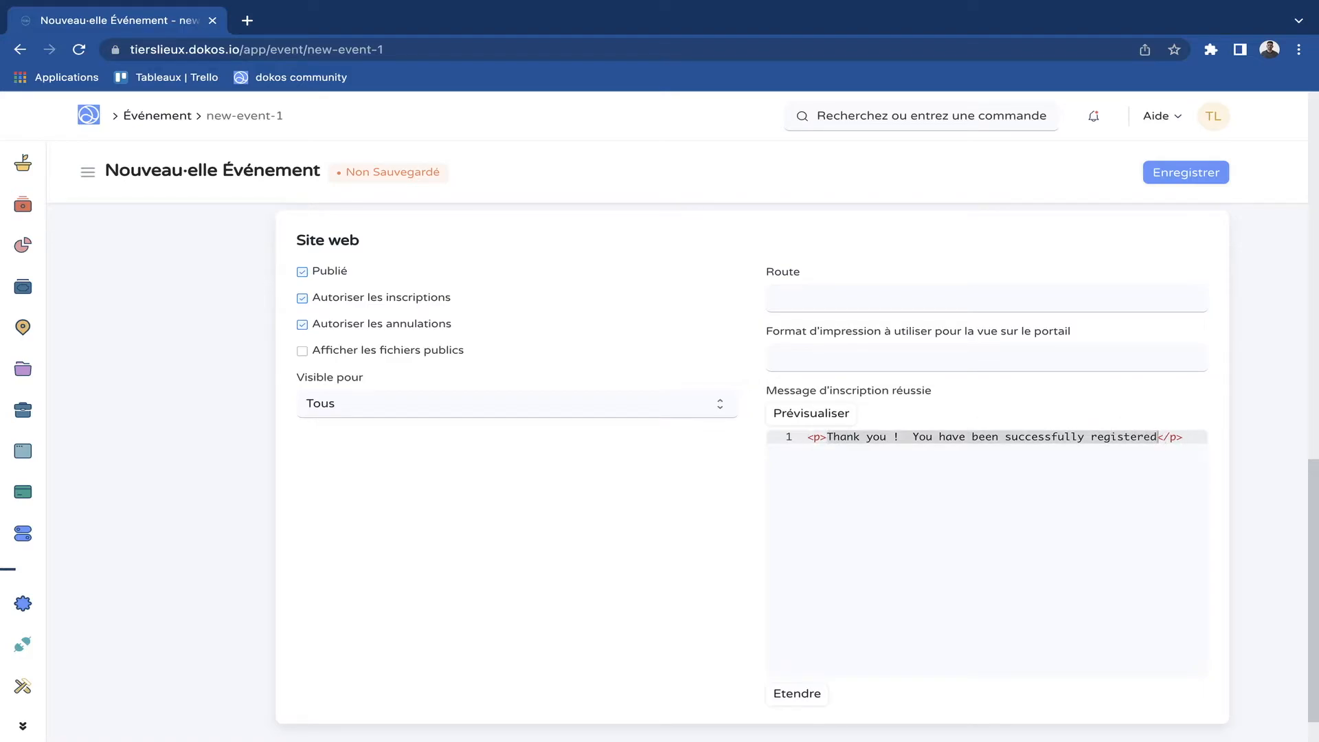
{"action": "left_click", "coordinate": [811, 414]}
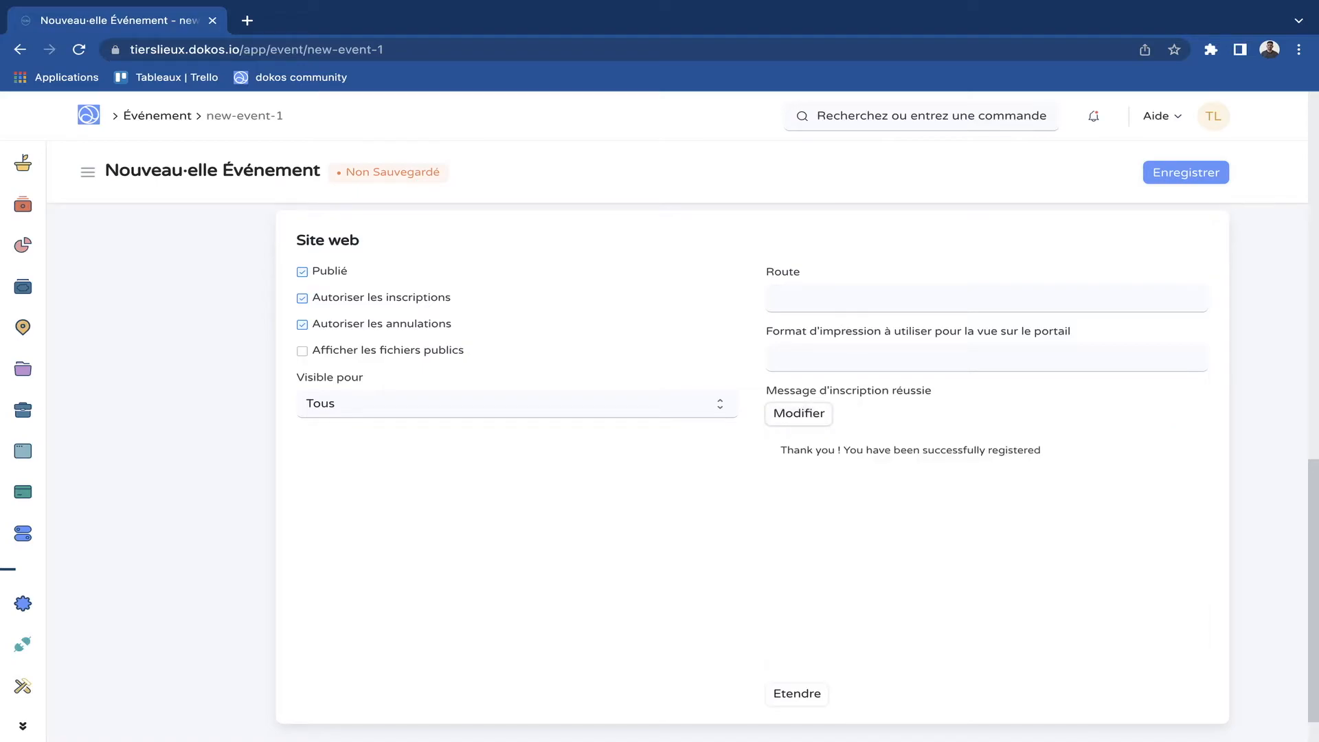
Replace the successful registration message with "Merci de votre inscription à notre conférence" and save the event
{"action": "left_click", "coordinate": [799, 413]}
{"action": "left_click", "coordinate": [1184, 437]}
{"action": "key", "text": "BackSpace"}
{"action": "key", "text": "Left"}
{"action": "key", "text": "Left"}
{"action": "key", "text": "Left"}
{"action": "key", "text": "BackSpace"}
{"action": "key", "text": "BackSpace"}
{"action": "key", "text": "BackSpace"}
{"action": "key", "text": "BackSpace"}
{"action": "key", "text": "BackSpace"}
{"action": "key", "text": "BackSpace"}
{"action": "key", "text": "BackSpace"}
{"action": "key", "text": "BackSpace"}
{"action": "key", "text": "BackSpace"}
{"action": "key", "text": "BackSpace"}
{"action": "key", "text": "BackSpace"}
{"action": "key", "text": "BackSpace"}
{"action": "key", "text": "BackSpace"}
{"action": "key", "text": "BackSpace"}
{"action": "key", "text": "BackSpace"}
{"action": "key", "text": "BackSpace"}
{"action": "key", "text": "BackSpace"}
{"action": "key", "text": "BackSpace"}
{"action": "key", "text": "BackSpace"}
{"action": "key", "text": "BackSpace"}
{"action": "key", "text": "BackSpace"}
{"action": "key", "text": "BackSpace"}
{"action": "key", "text": "BackSpace"}
{"action": "key", "text": "BackSpace"}
{"action": "key", "text": "BackSpace"}
{"action": "key", "text": "BackSpace"}
{"action": "key", "text": "BackSpace"}
{"action": "key", "text": "BackSpace"}
{"action": "key", "text": "BackSpace"}
{"action": "key", "text": "BackSpace"}
{"action": "type", "text": "Merci de votre inscri"}
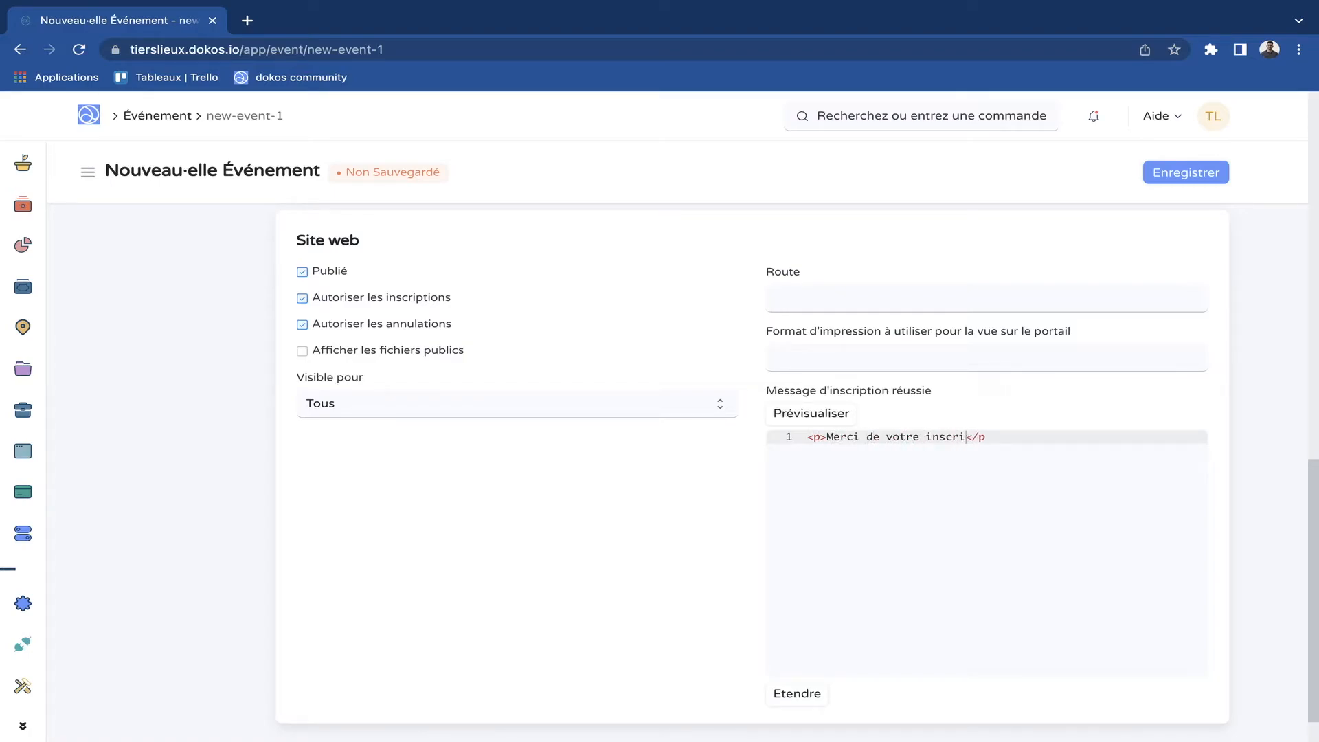
{"action": "type", "text": "ption à notre conférence"}
{"action": "key", "text": "ctrl+s"}
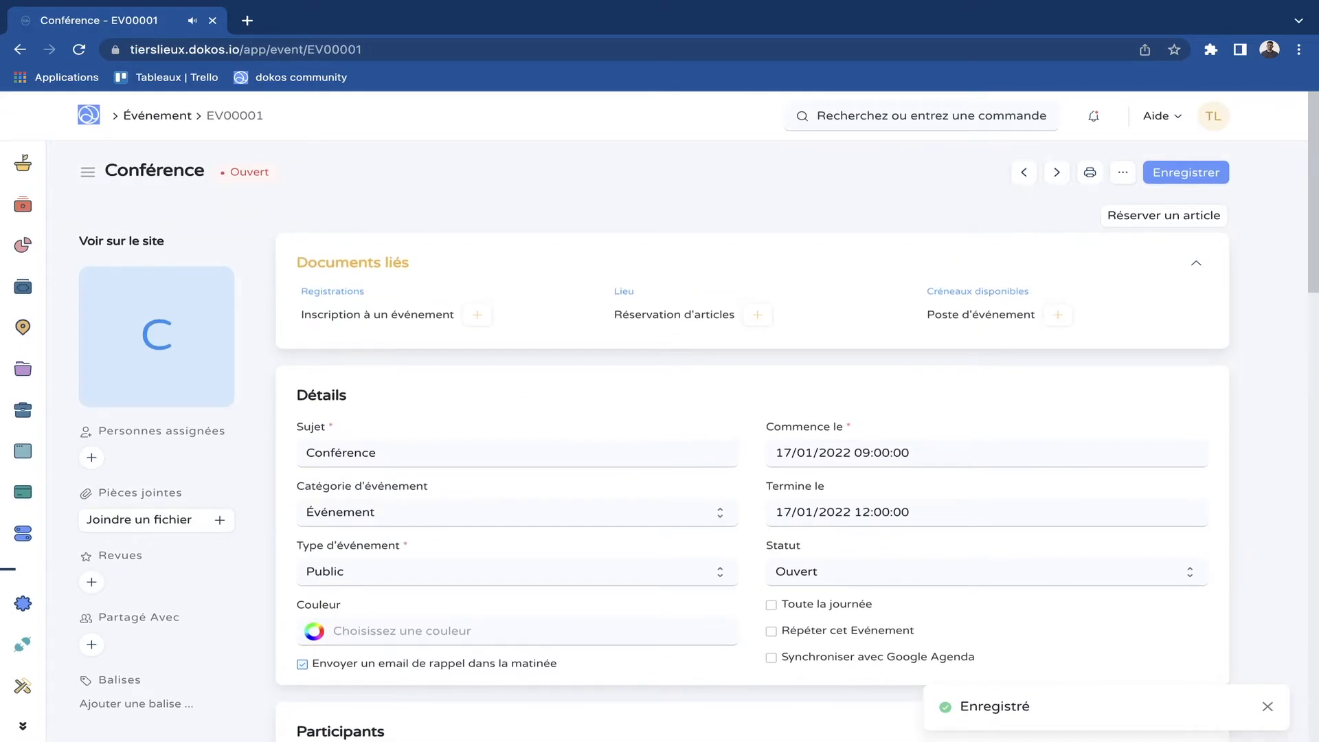
{"action": "scroll", "coordinate": [752, 481], "scroll_direction": "down", "scroll_amount": 1}
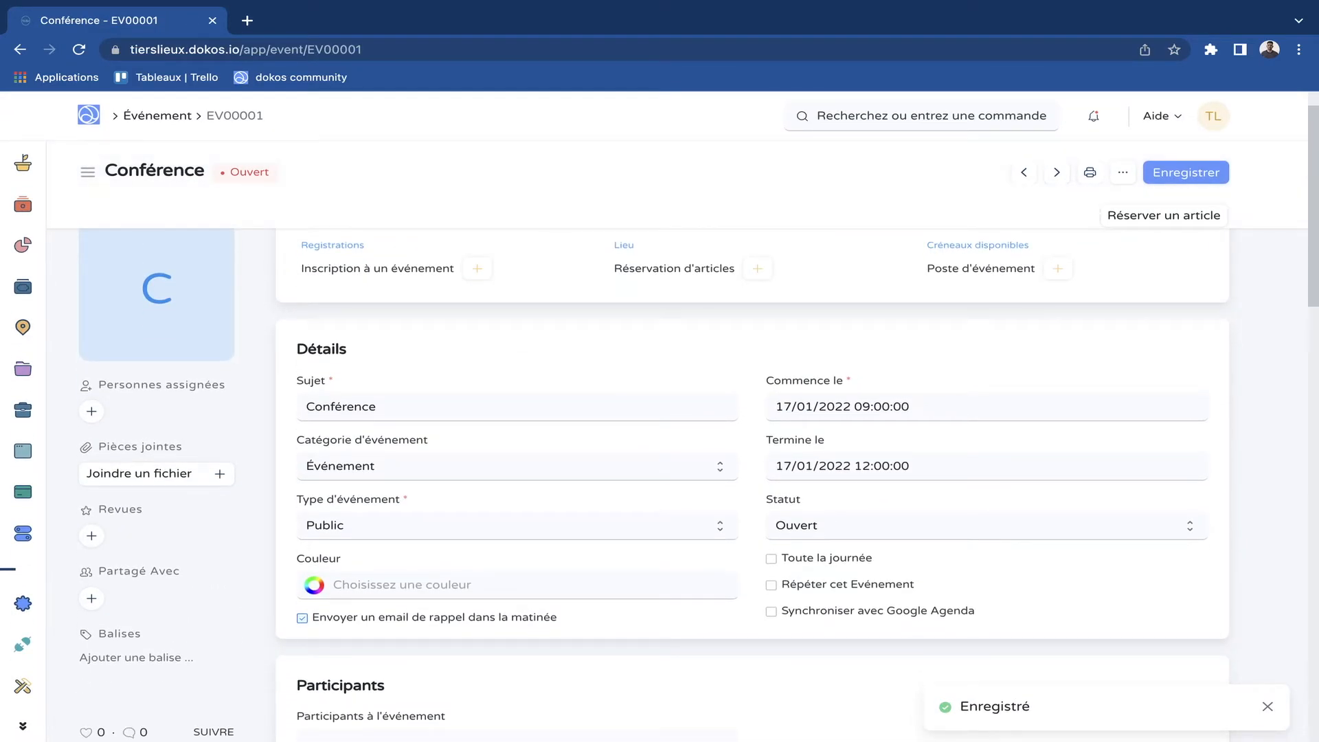
{"action": "scroll", "coordinate": [674, 314], "scroll_direction": "up", "scroll_amount": 1}
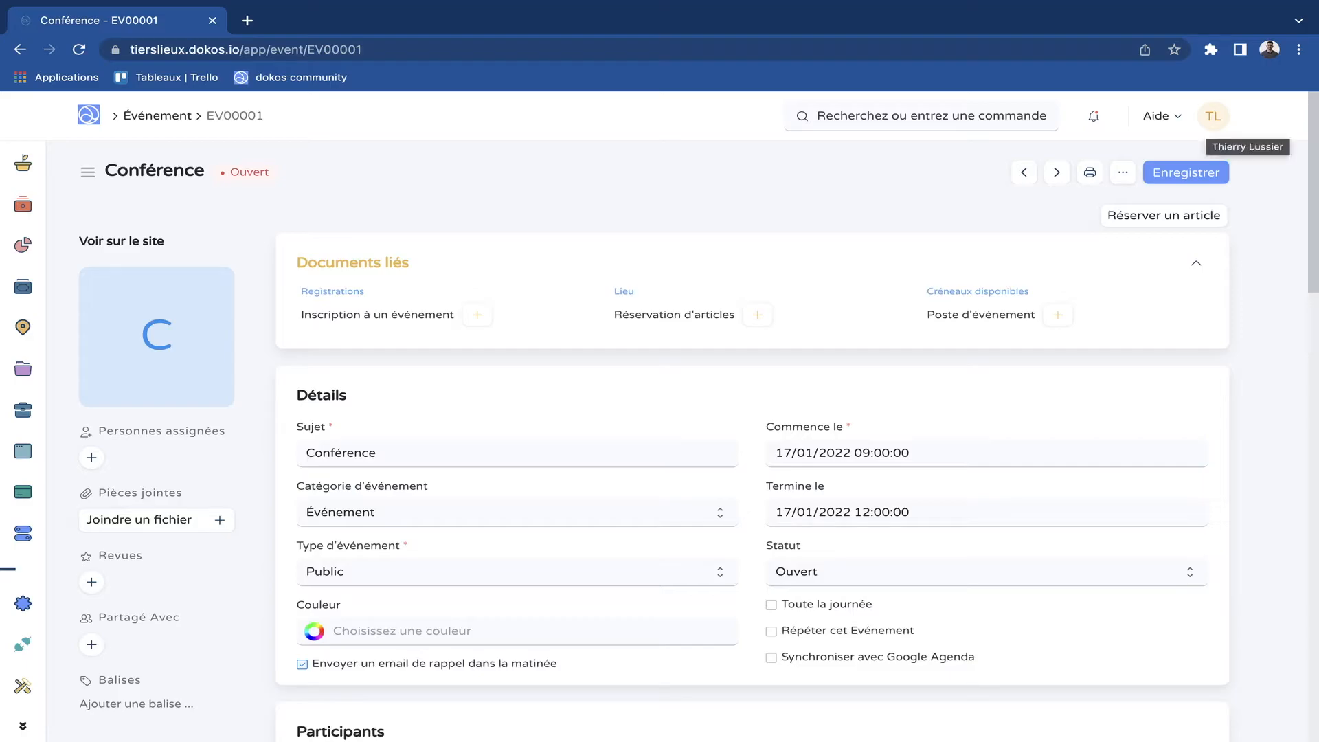
{"action": "scroll", "coordinate": [752, 481], "scroll_direction": "down", "scroll_amount": 5}
{"action": "scroll", "coordinate": [752, 480], "scroll_direction": "up", "scroll_amount": 5}
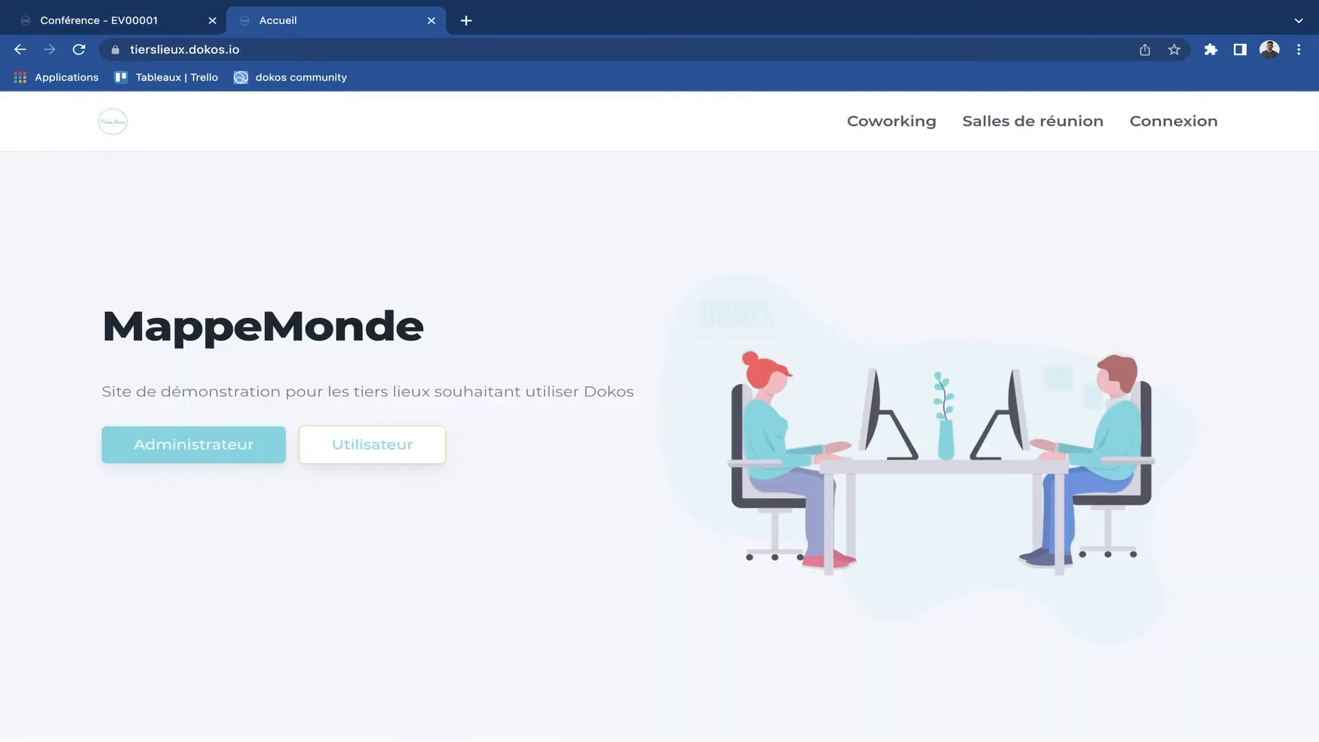
Enter the public website's portal as Utilisateur and show its events in calendar view
{"action": "left_click", "coordinate": [372, 444]}
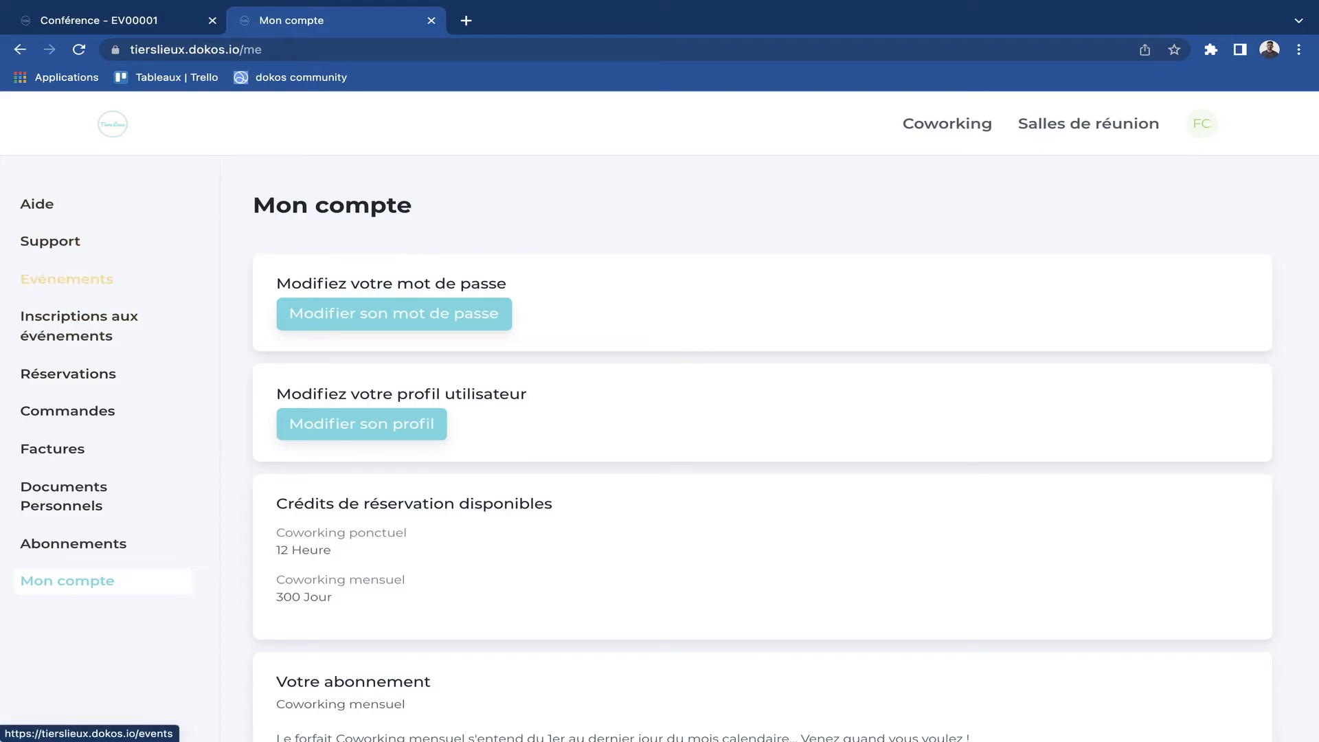
{"action": "left_click", "coordinate": [66, 278]}
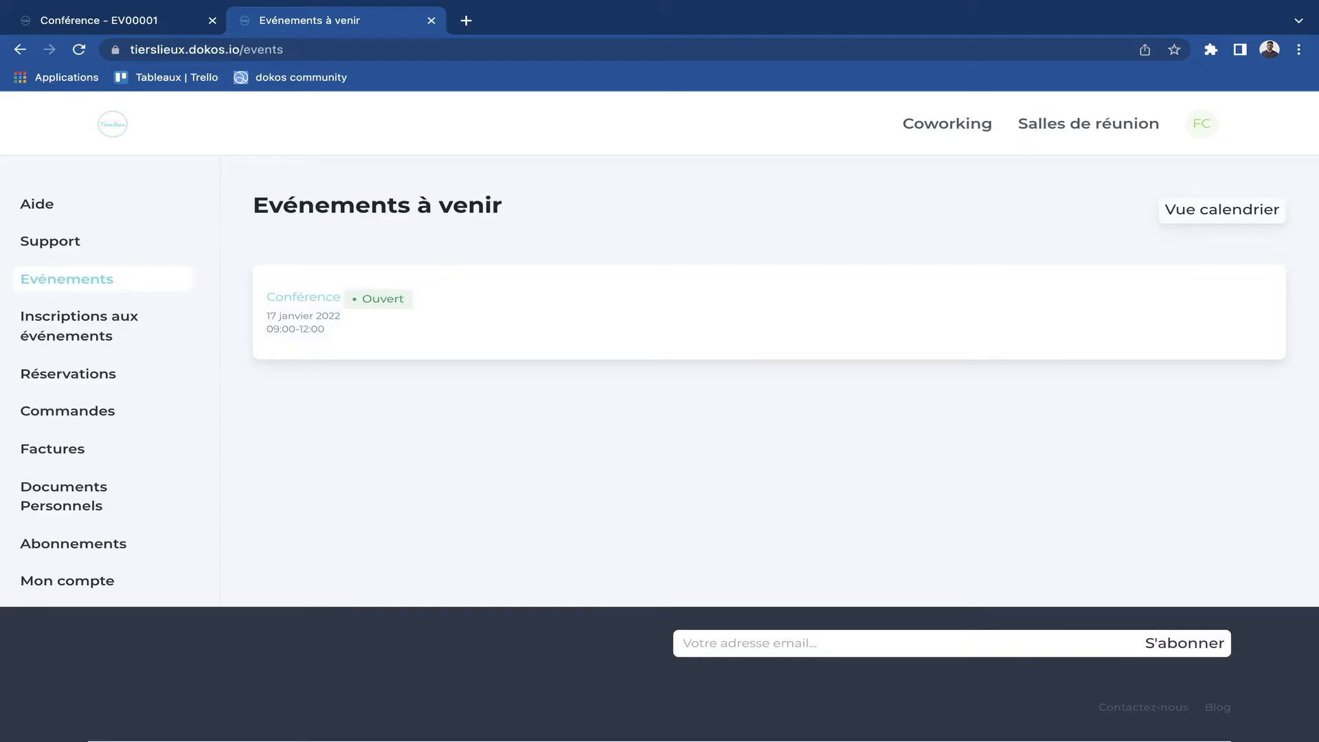
{"action": "left_click", "coordinate": [1226, 210]}
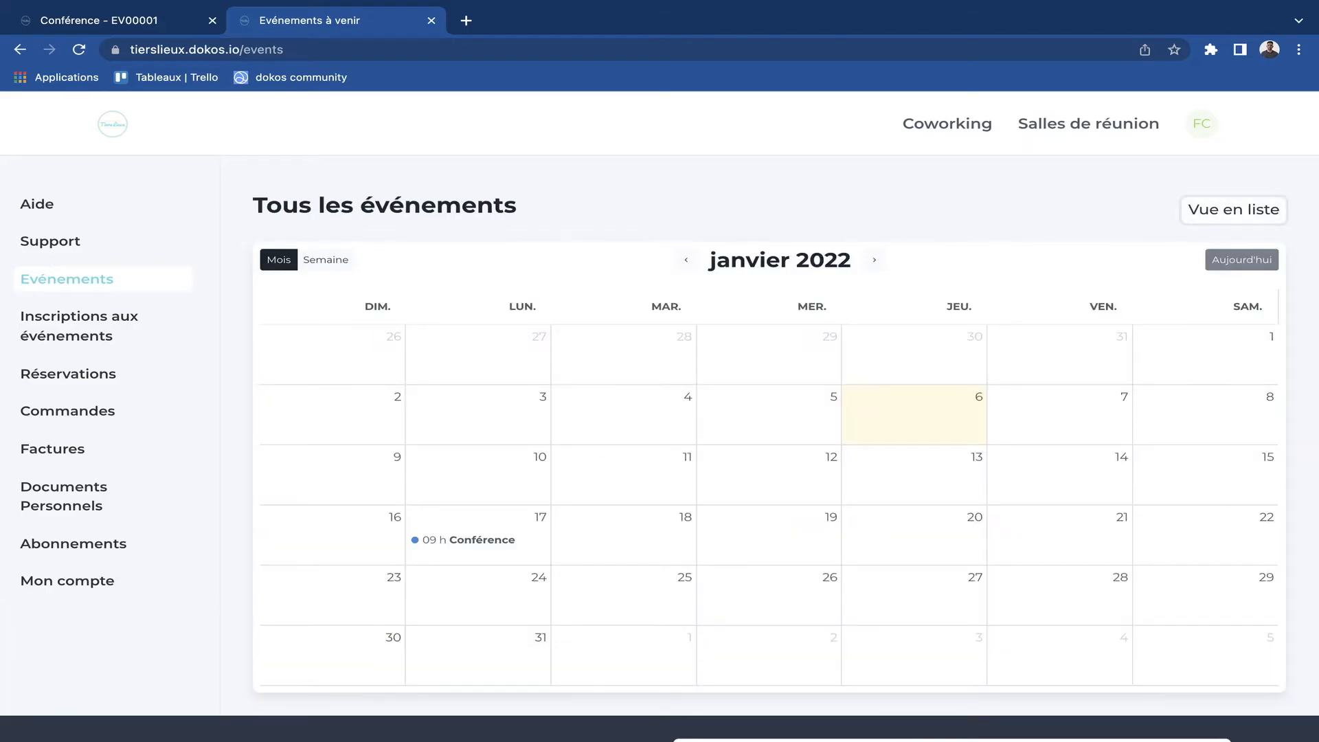
Open the full details page of the 17 January Conférence from the events calendar
{"action": "scroll", "coordinate": [659, 412], "scroll_direction": "down", "scroll_amount": 2}
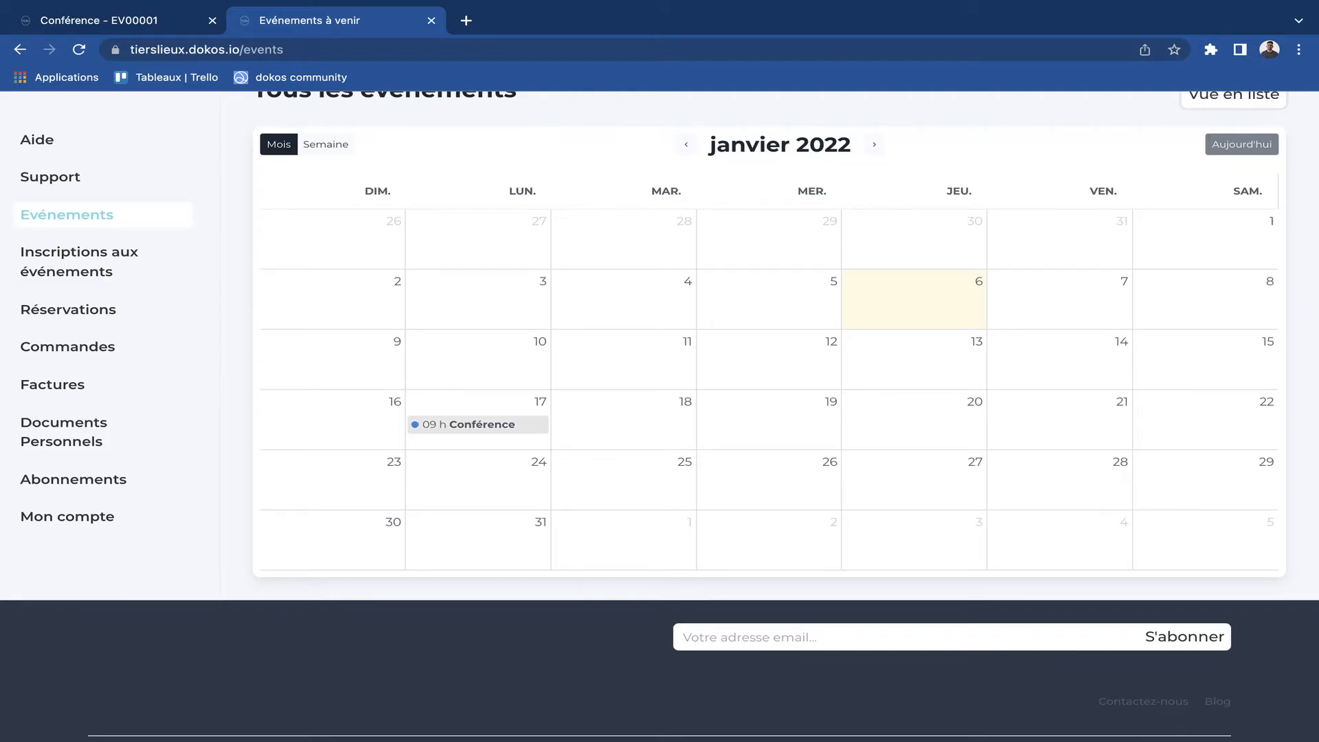
{"action": "left_click", "coordinate": [478, 424]}
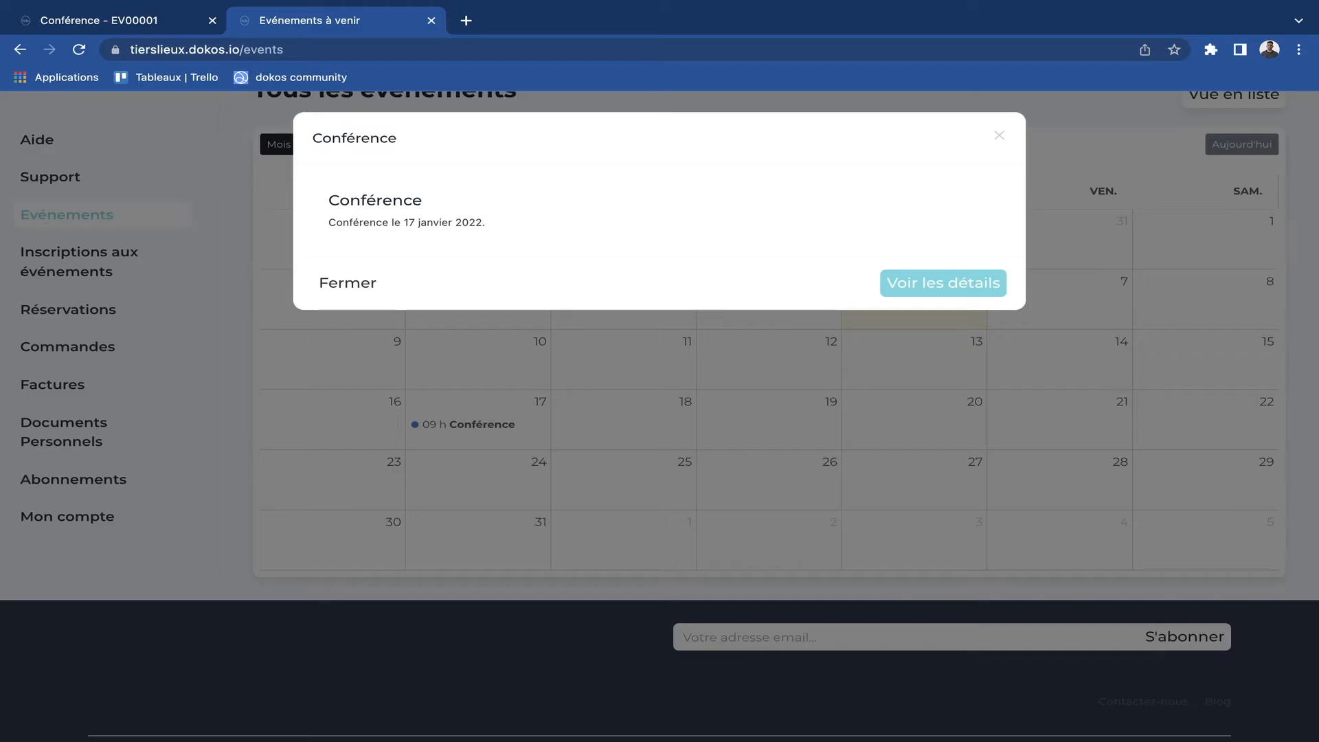
{"action": "left_click", "coordinate": [943, 283]}
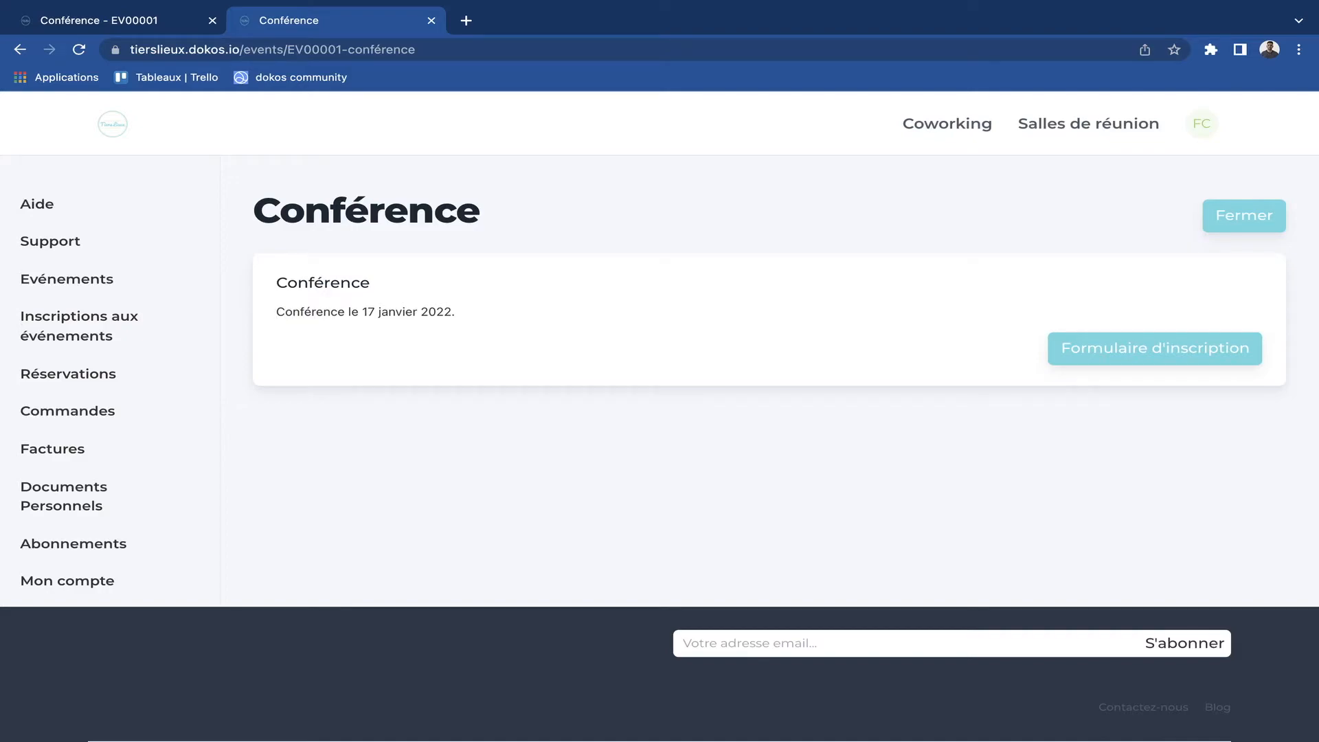
Register for the conference with the prefilled name and e-mail, leaving the mobile number empty
{"action": "left_click", "coordinate": [1154, 349]}
{"action": "scroll", "coordinate": [659, 412], "scroll_direction": "down", "scroll_amount": 1}
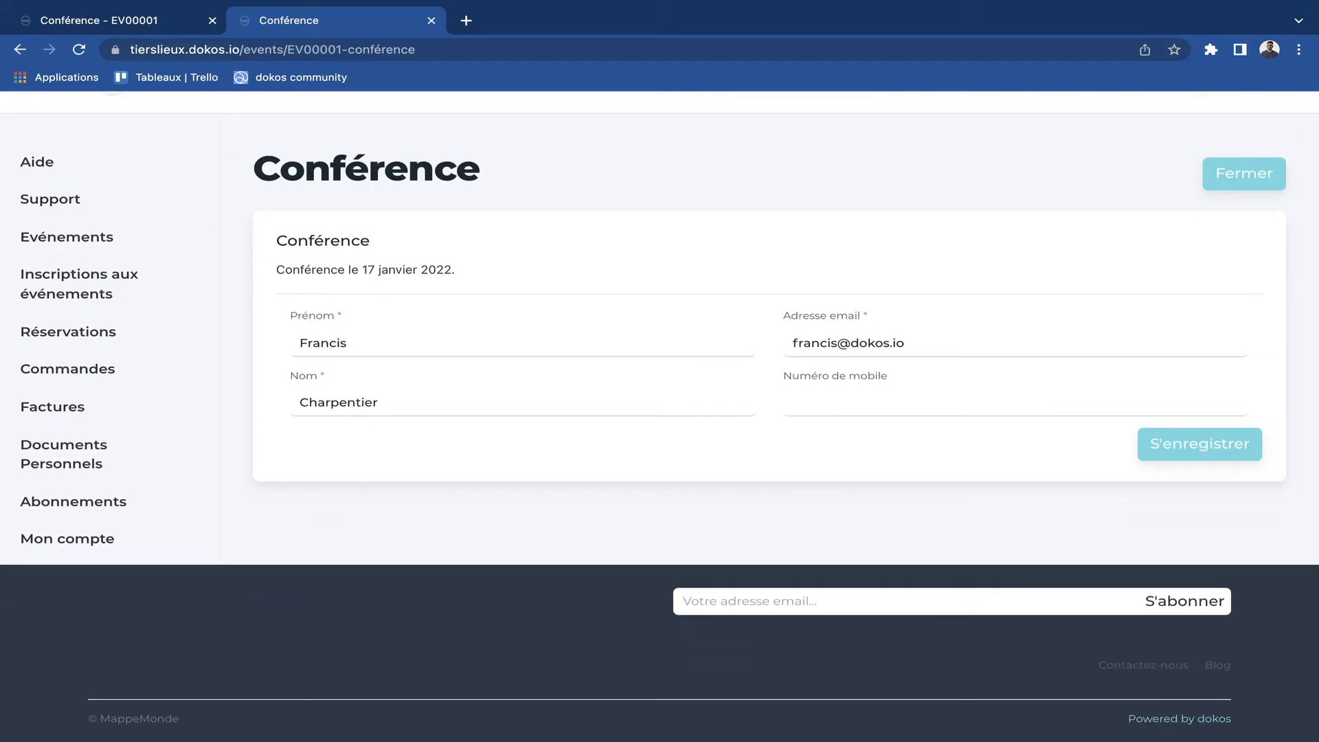
{"action": "left_click", "coordinate": [1015, 402]}
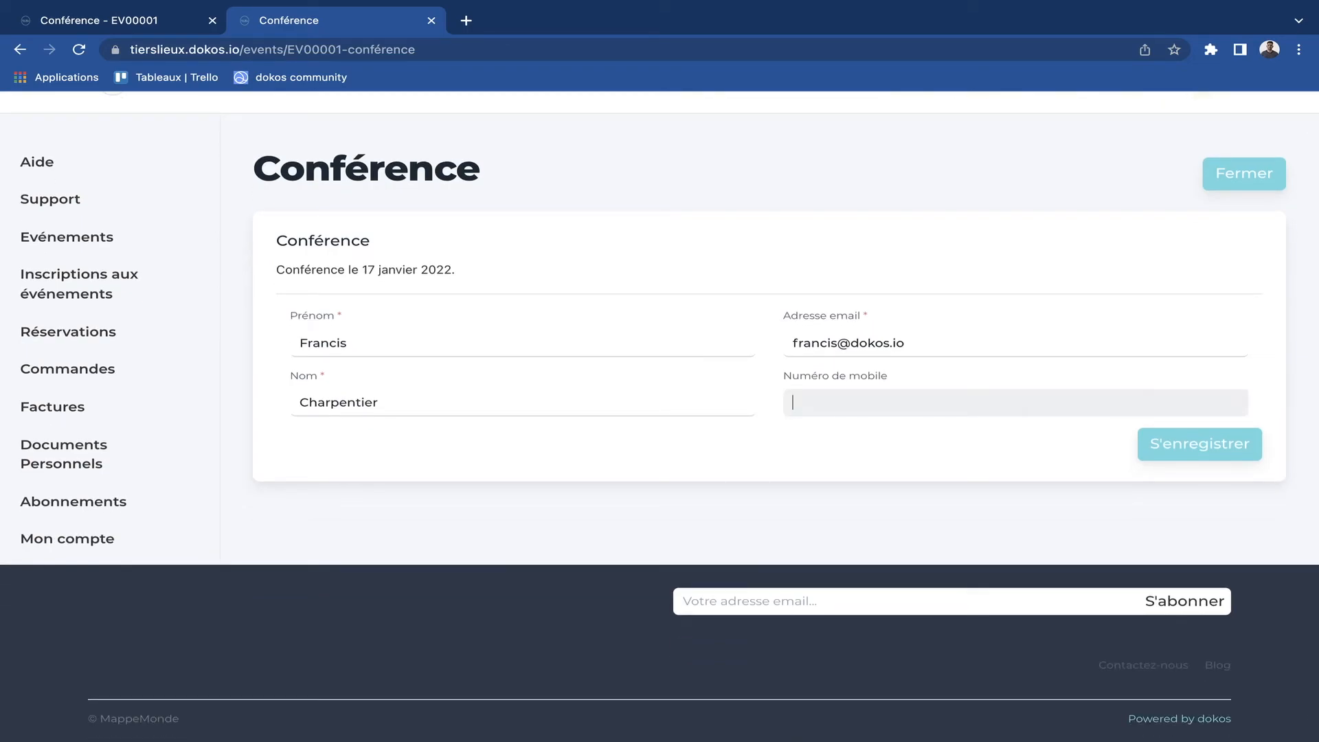
{"action": "left_click", "coordinate": [385, 343]}
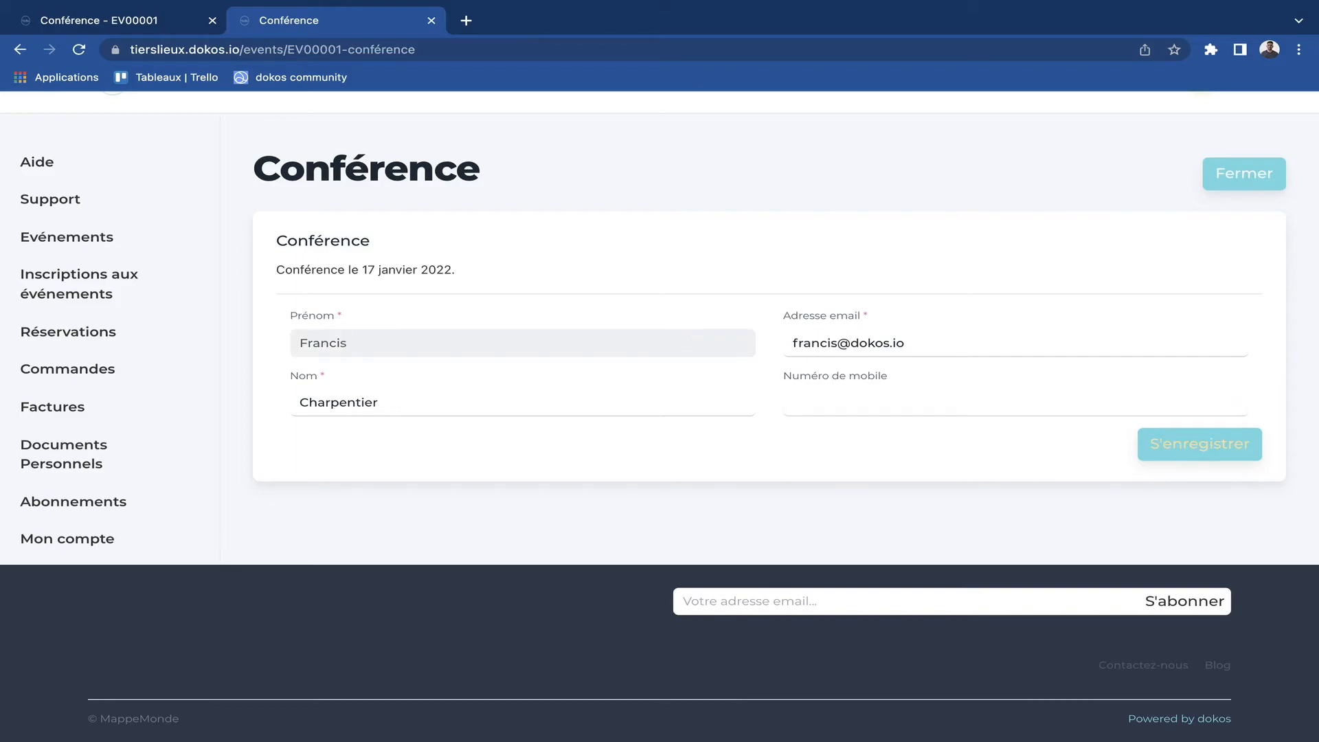
{"action": "key", "text": "Return"}
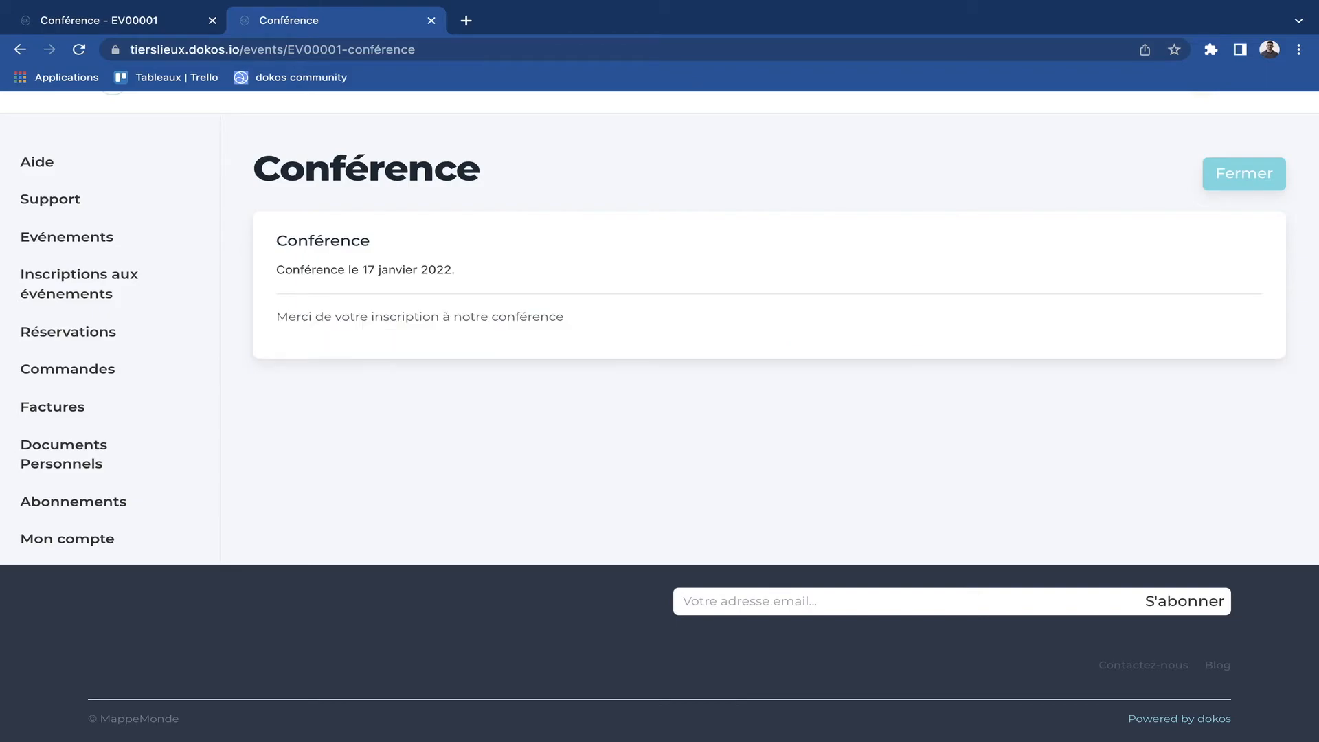
Read the registration confirmation message and reopen the Conférence page from the list of upcoming events
{"action": "left_click_drag", "start_coordinate": [274, 315], "coordinate": [564, 333]}
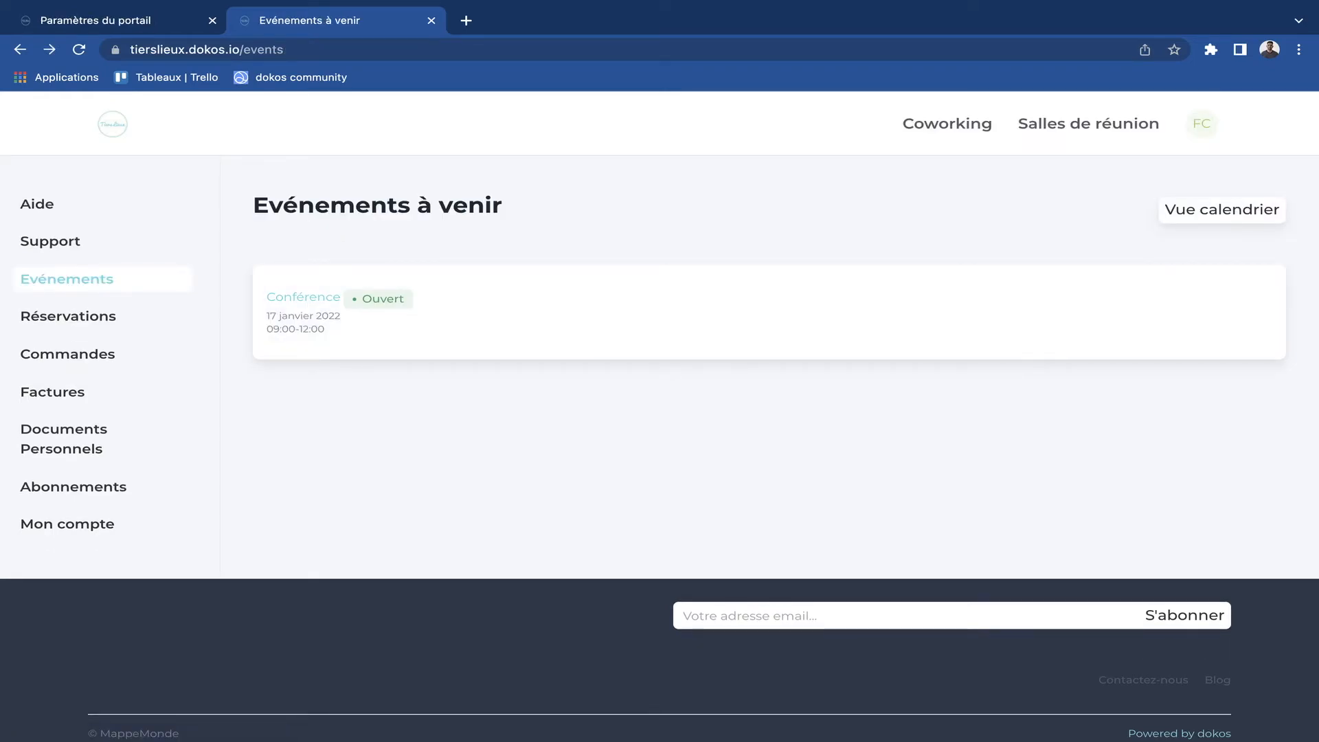
{"action": "left_click", "coordinate": [303, 298]}
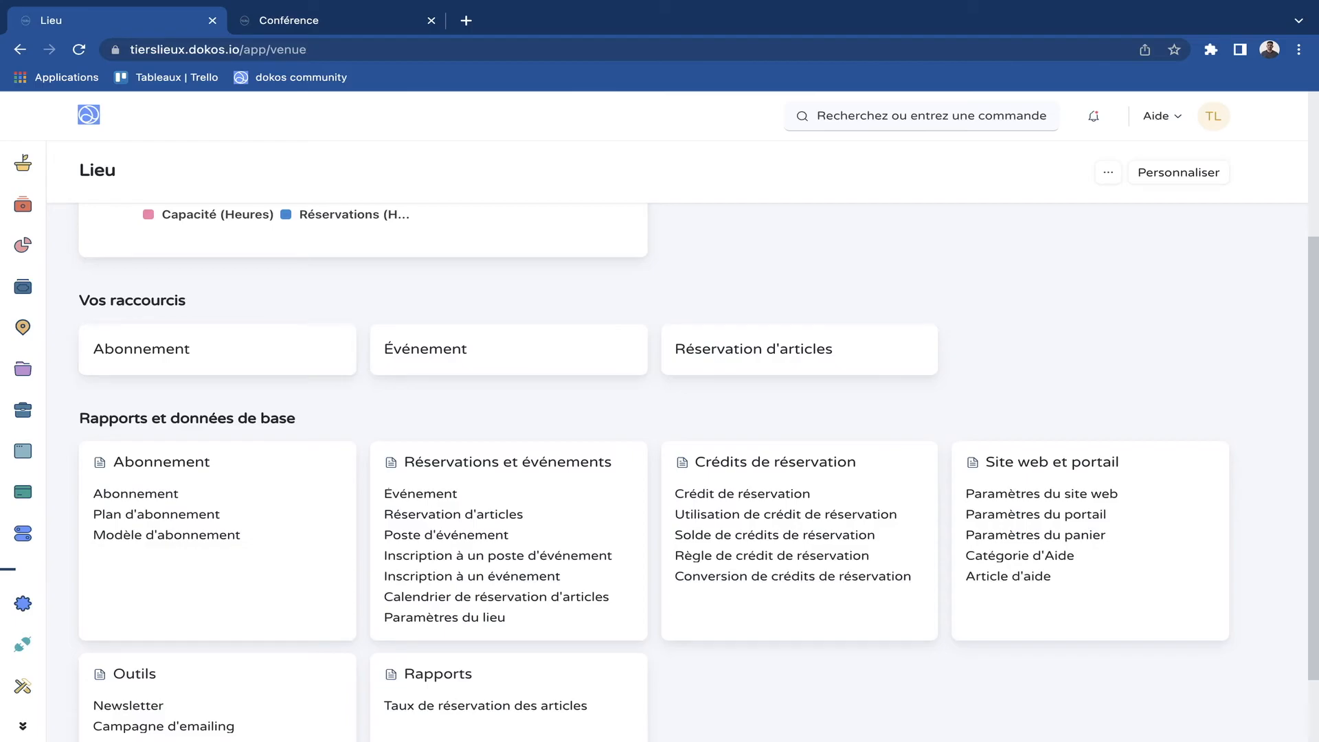
Open the Conférence record from the Événement list of the Lieu workspace in the Dokos back office
{"action": "scroll", "coordinate": [677, 472], "scroll_direction": "down", "scroll_amount": 1}
{"action": "scroll", "coordinate": [676, 472], "scroll_direction": "up", "scroll_amount": 1}
{"action": "scroll", "coordinate": [697, 472], "scroll_direction": "down", "scroll_amount": 2}
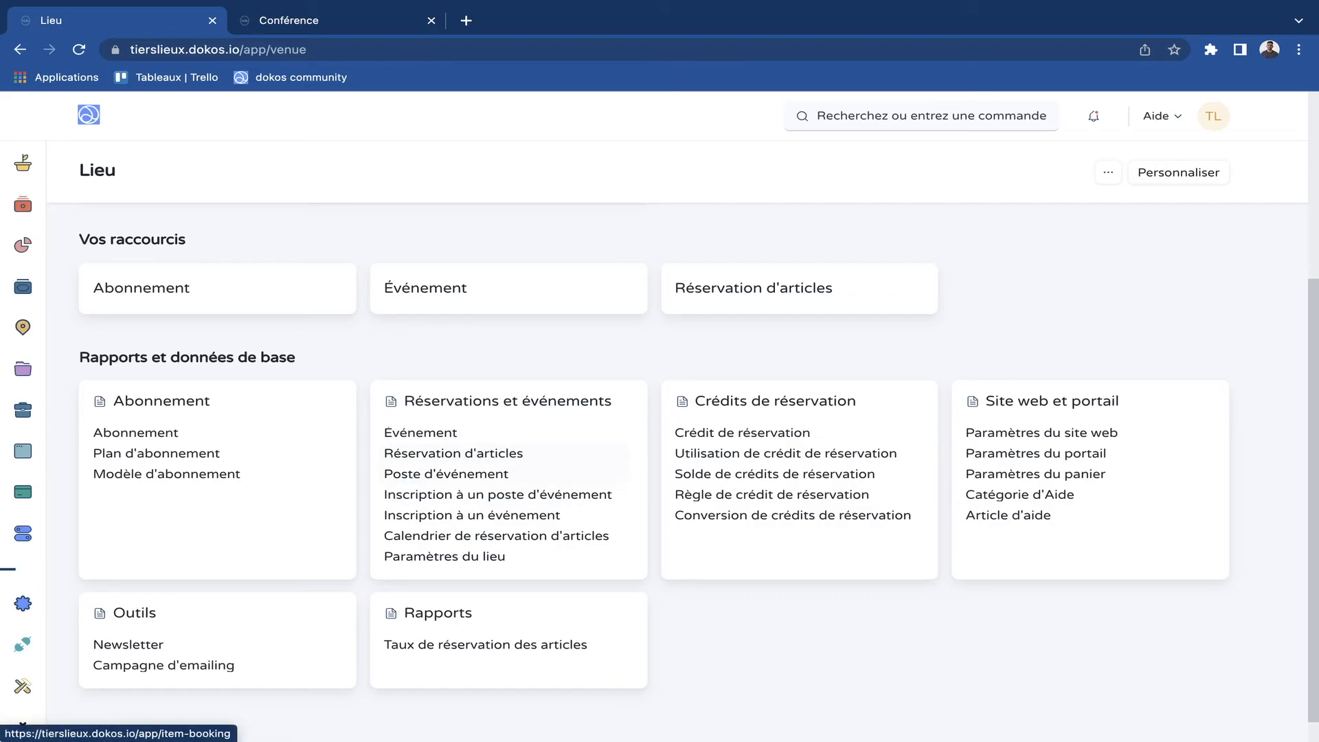
{"action": "left_click", "coordinate": [421, 431]}
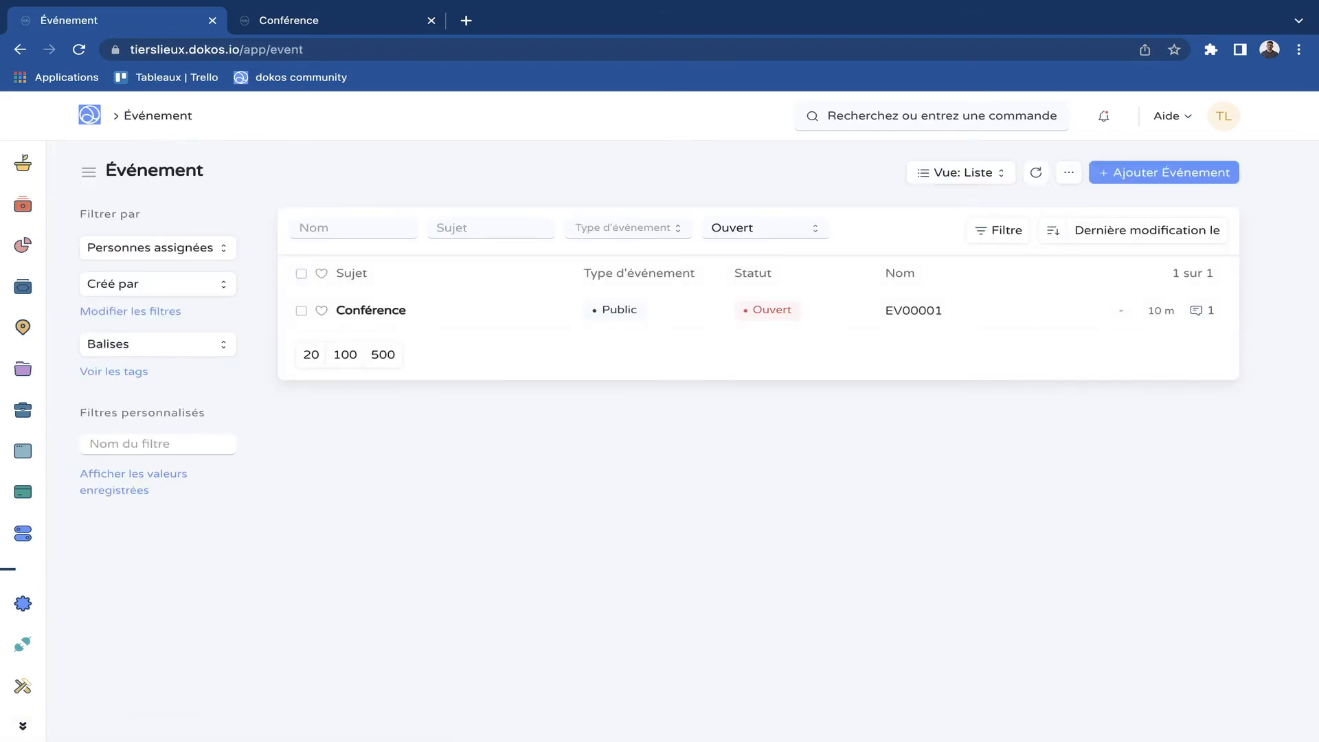
{"action": "left_click", "coordinate": [369, 310]}
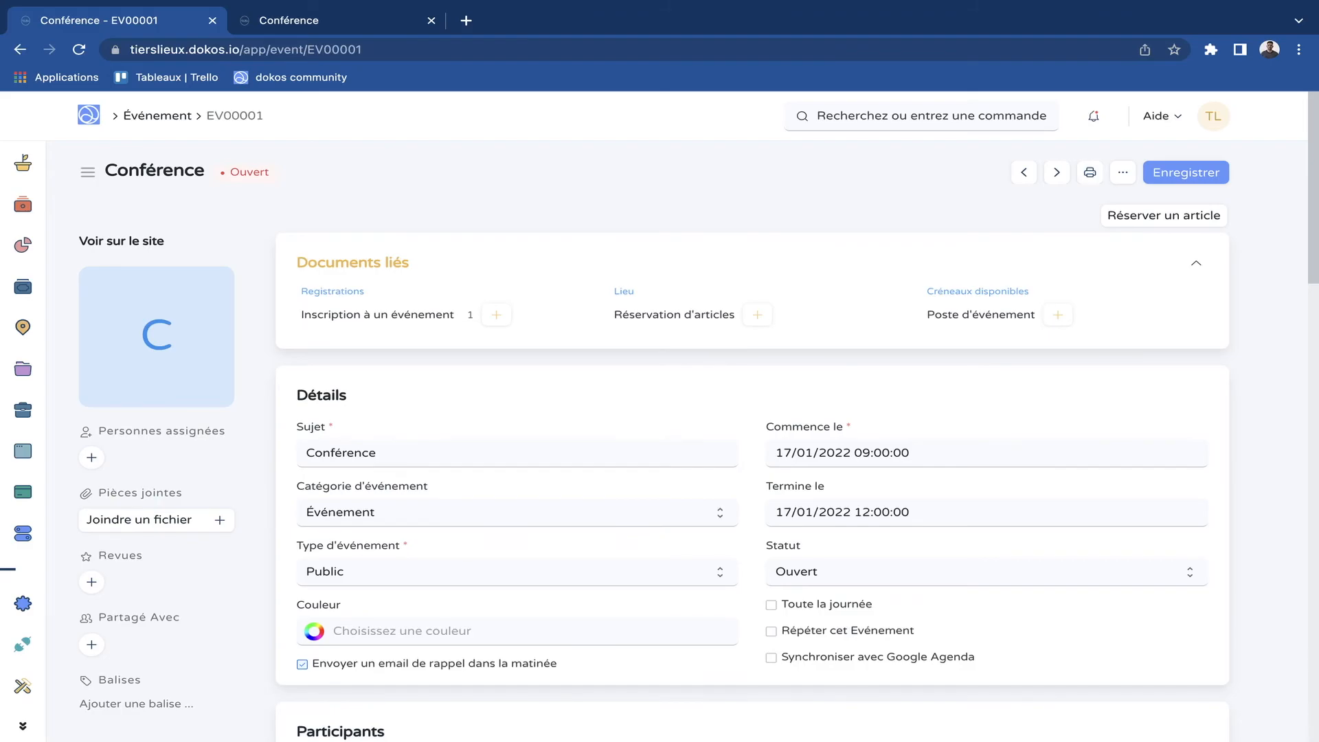
Examine the registrations (Inscription à un événement) linked to the Conférence event
{"action": "left_click", "coordinate": [377, 314]}
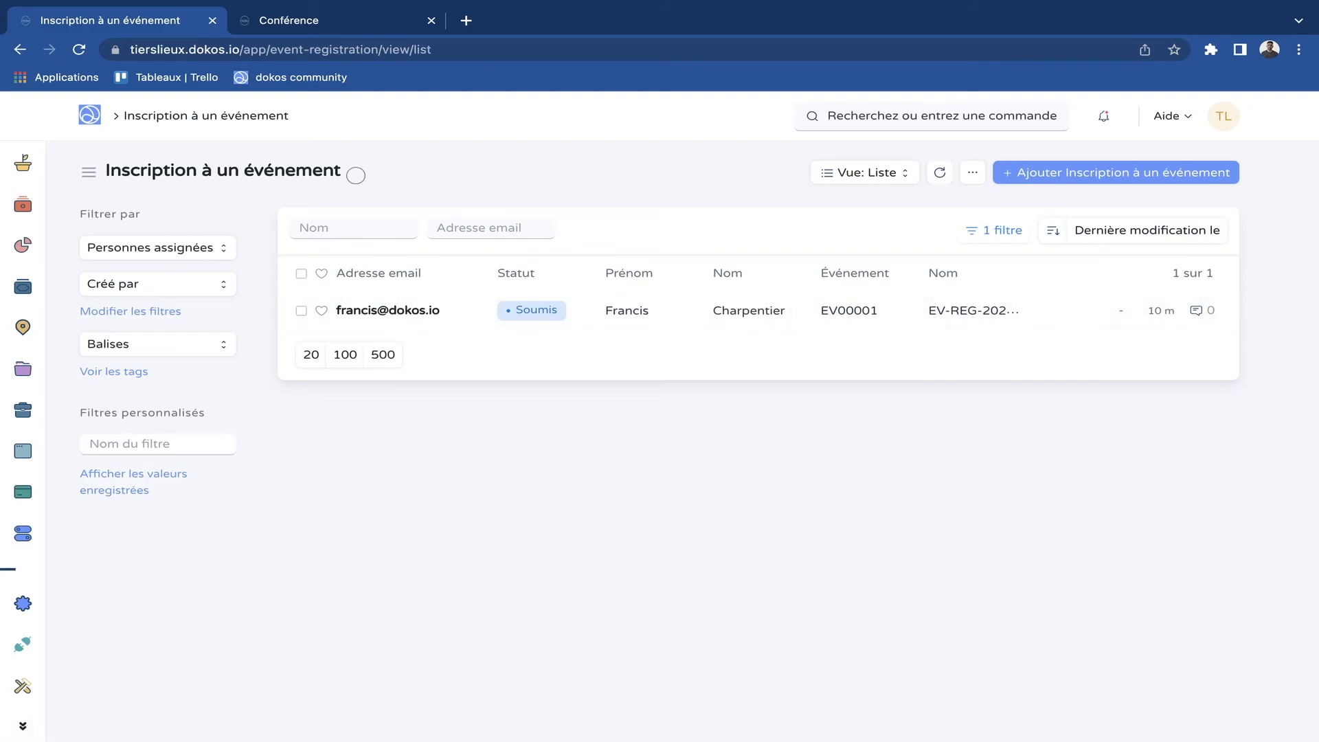
{"action": "triple_click", "coordinate": [106, 172]}
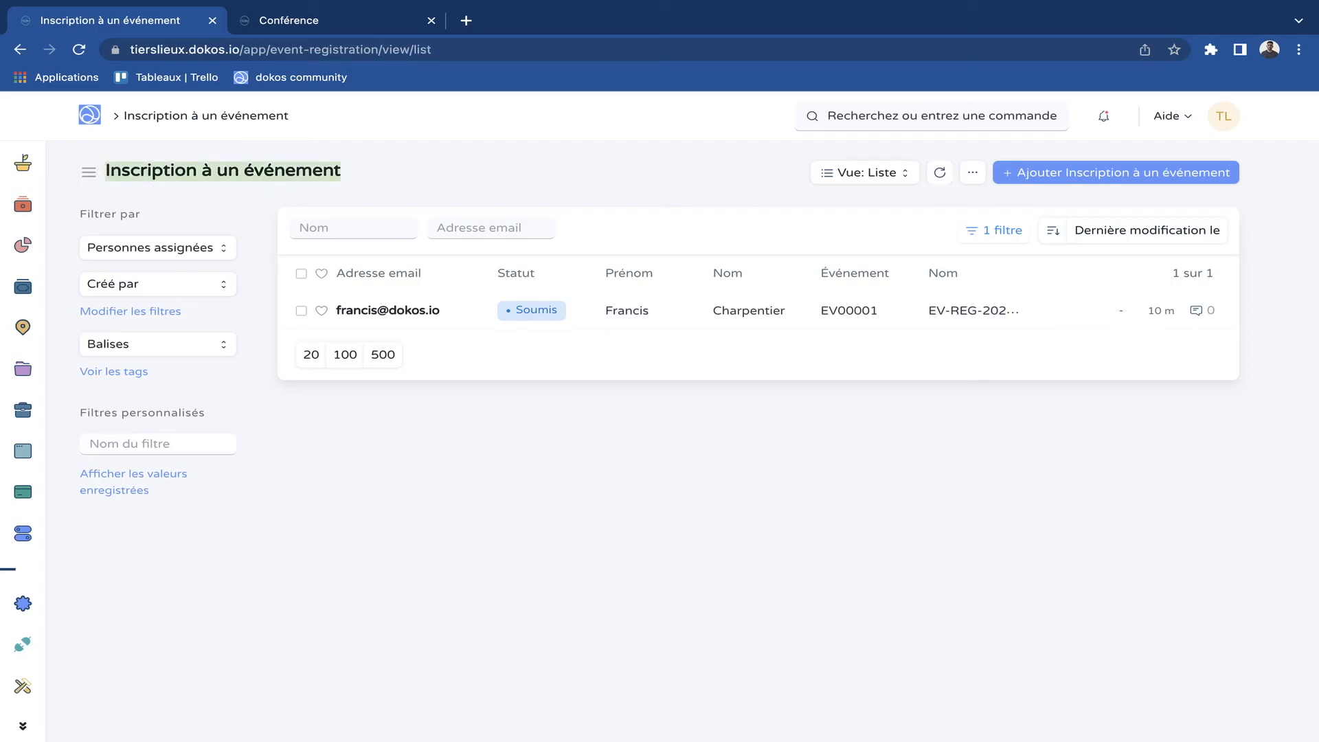
{"action": "left_click", "coordinate": [525, 462]}
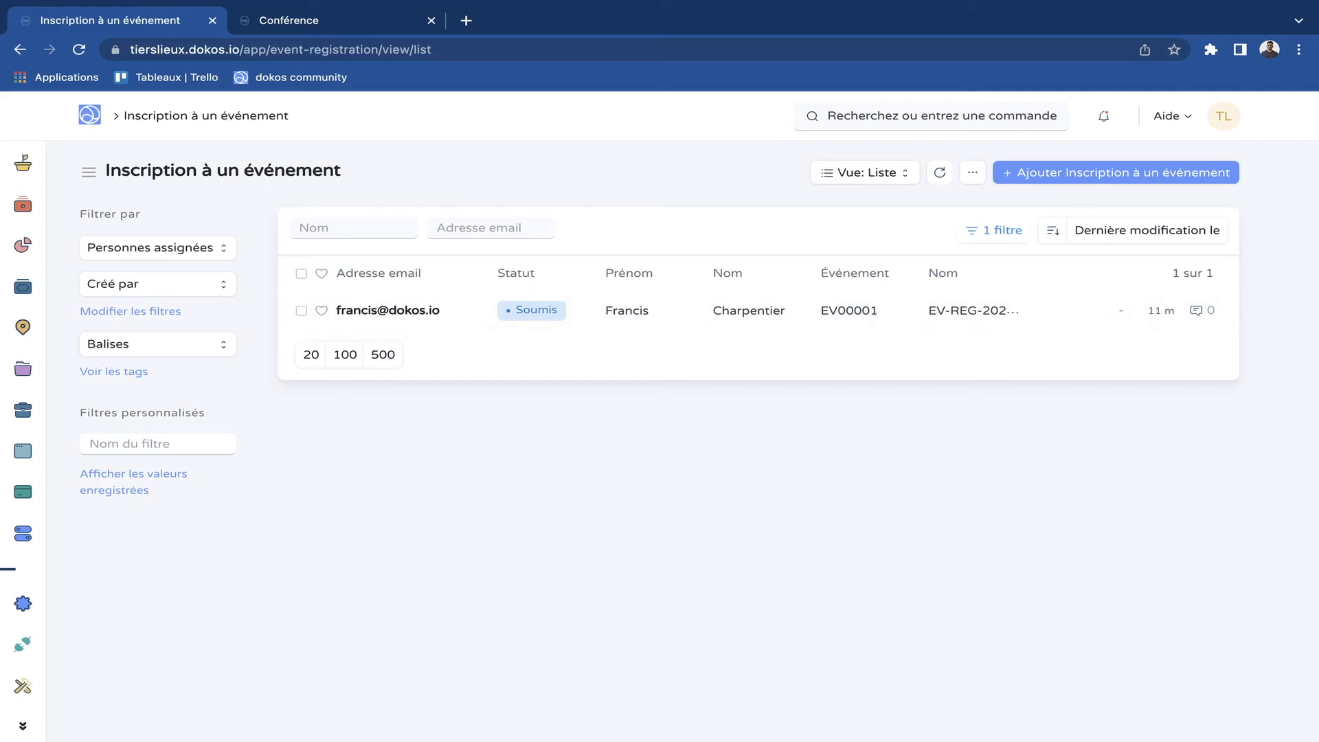
Select the submitted conference registration and show the actions available for it
{"action": "left_click", "coordinate": [301, 312]}
{"action": "left_click", "coordinate": [1199, 173]}
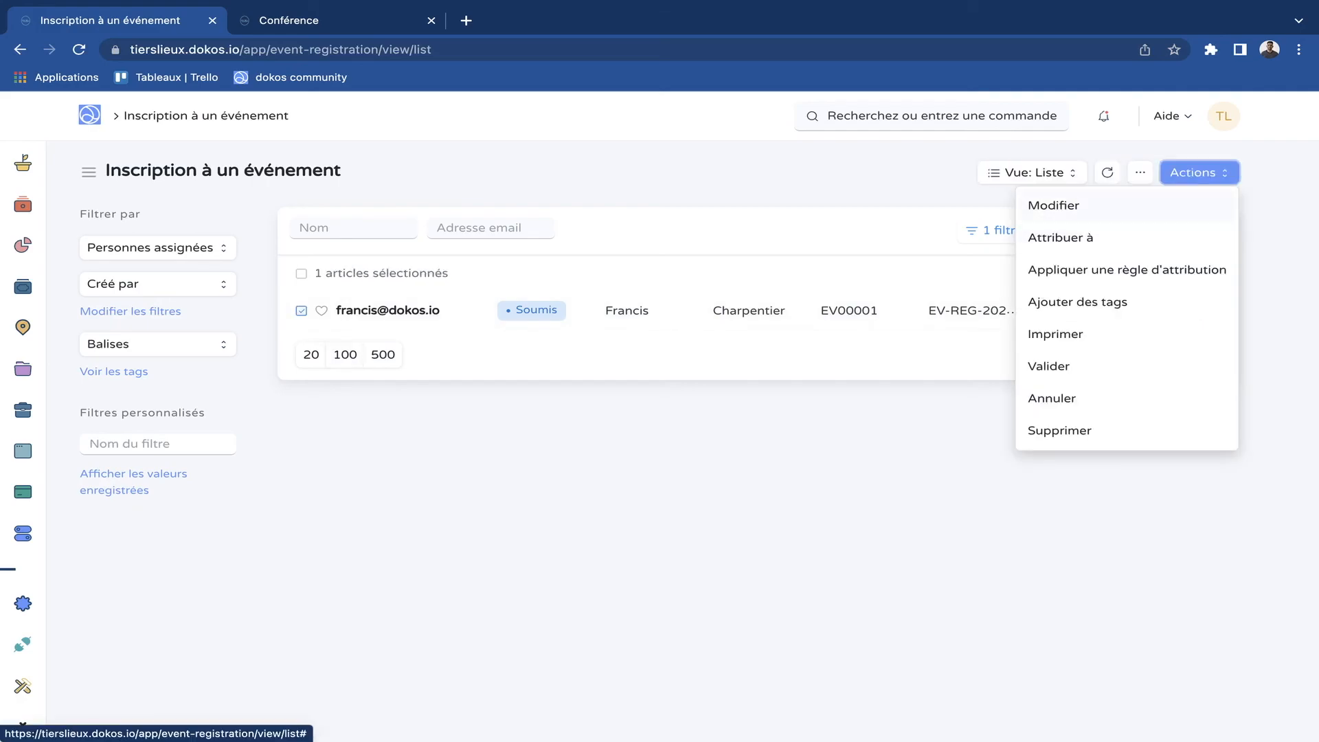